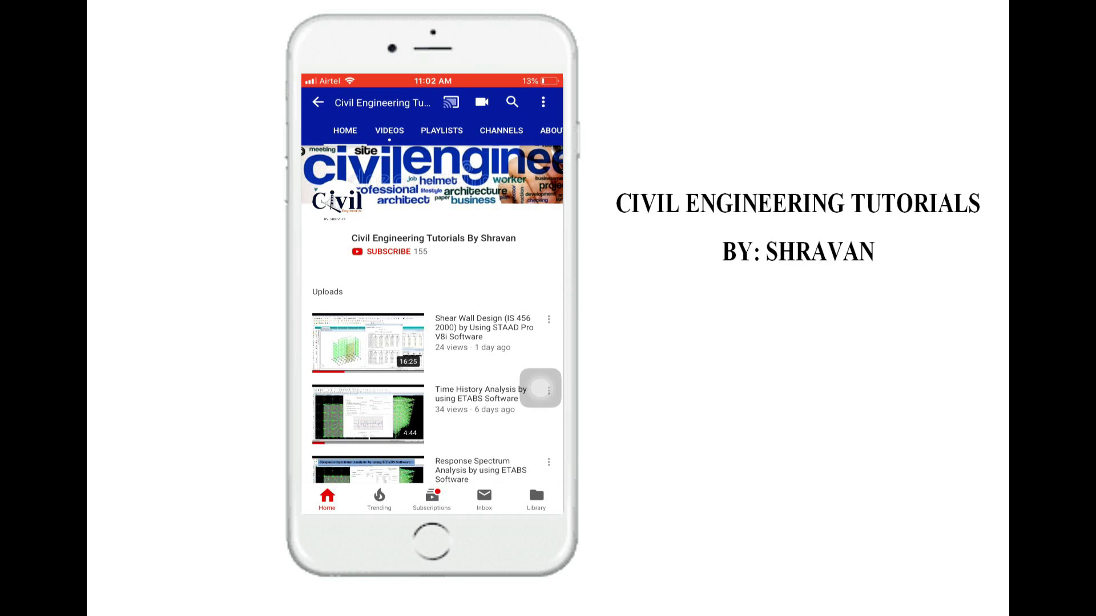
Review the tower dimensions: top diameter 45 m, throat 40 m, height 84 m, top-to-throat 20.
click(381, 252)
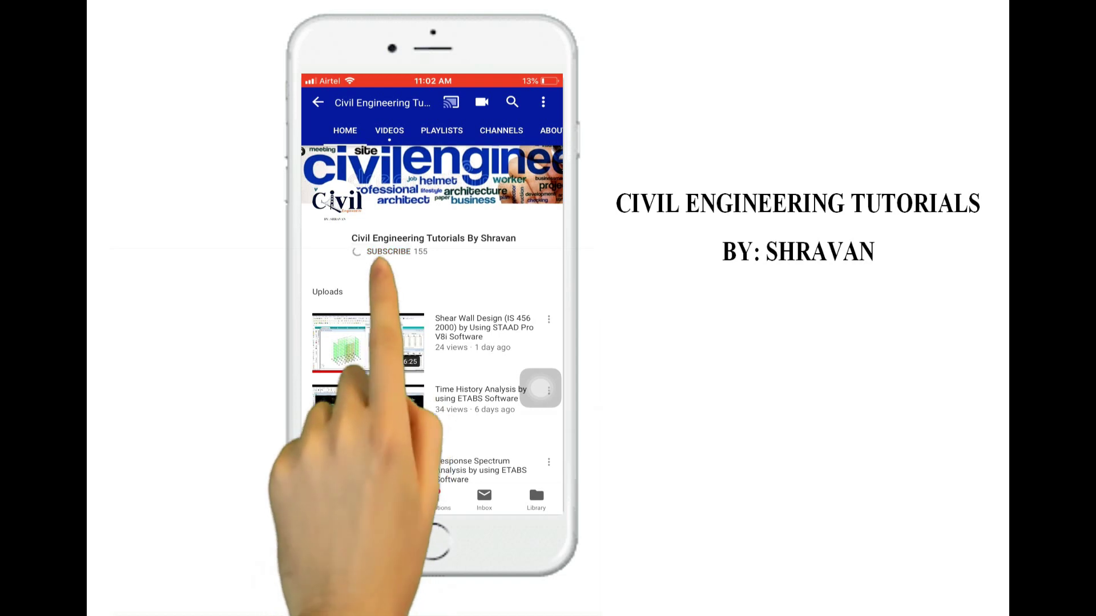
click(447, 251)
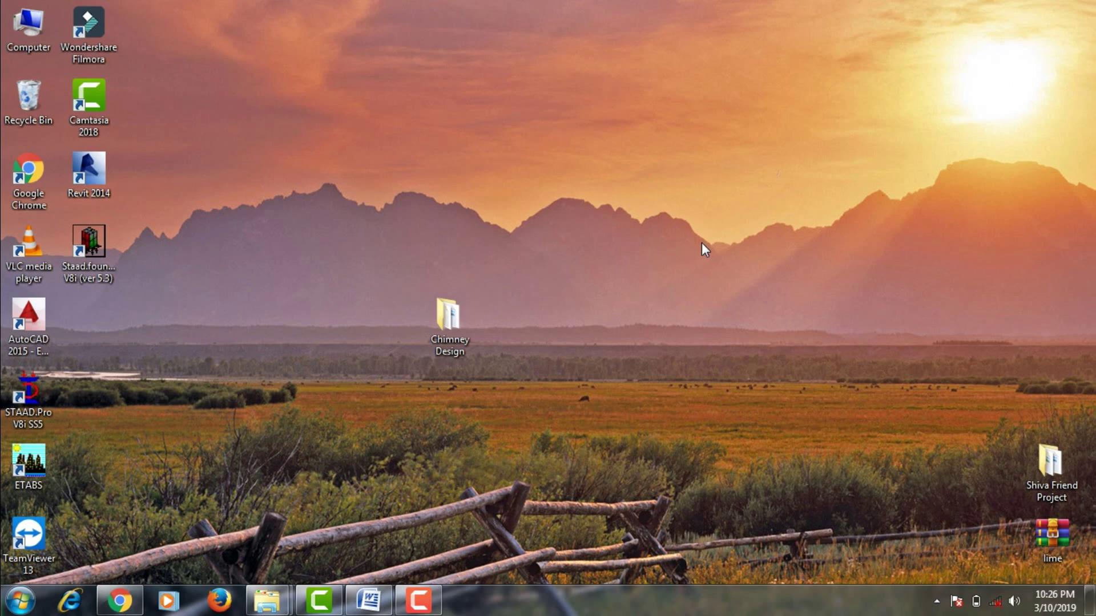
click(369, 601)
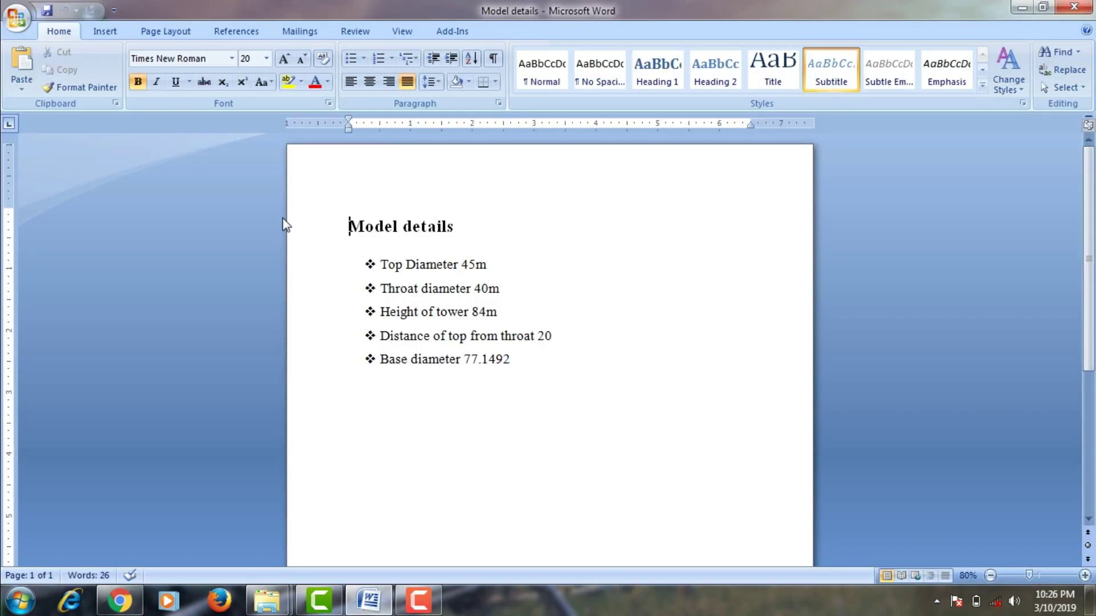
triple_click(347, 213)
drag(380, 264, 492, 265)
drag(386, 285, 504, 281)
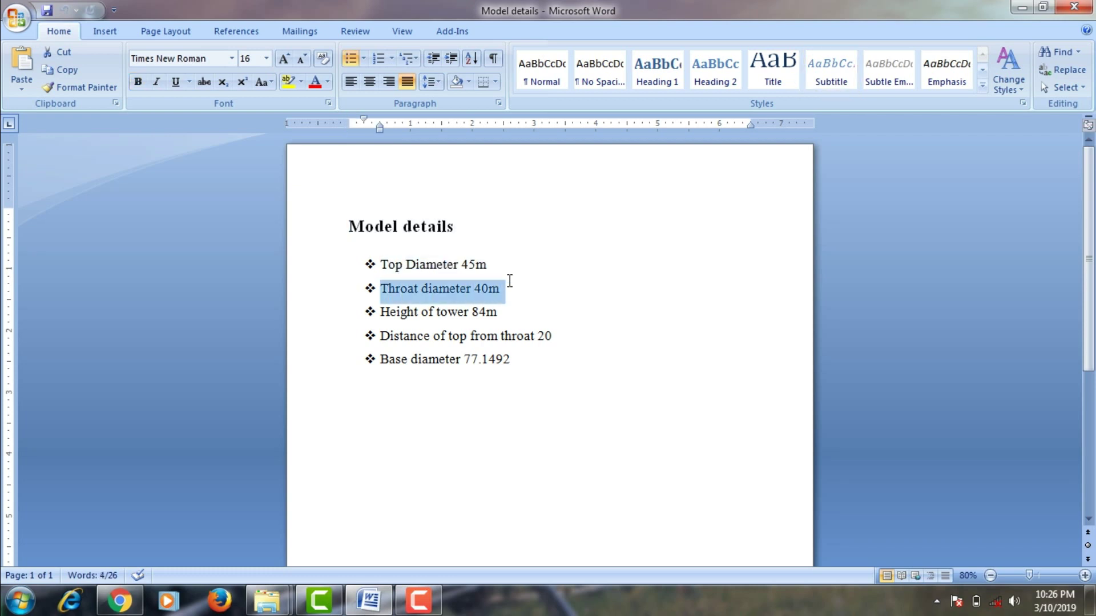
drag(386, 311, 511, 311)
drag(385, 342, 558, 334)
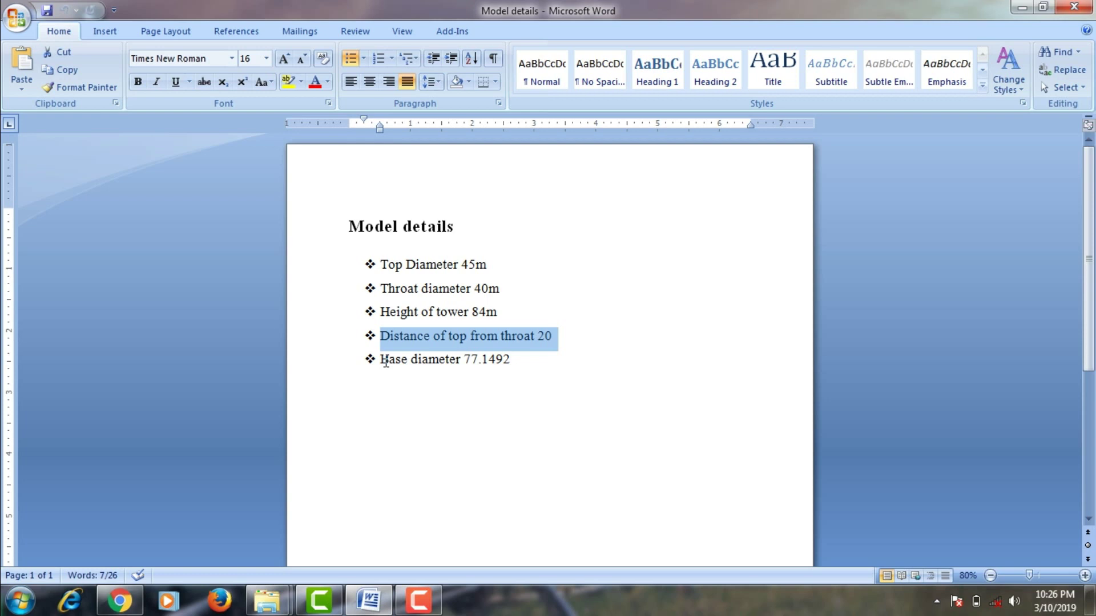
drag(381, 266, 540, 370)
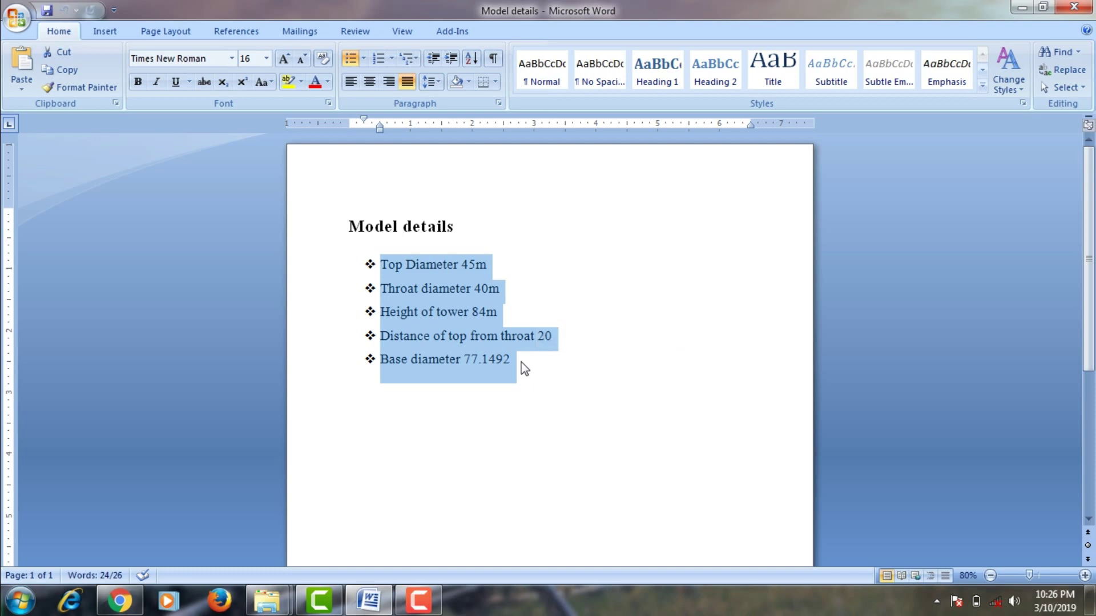
click(1021, 8)
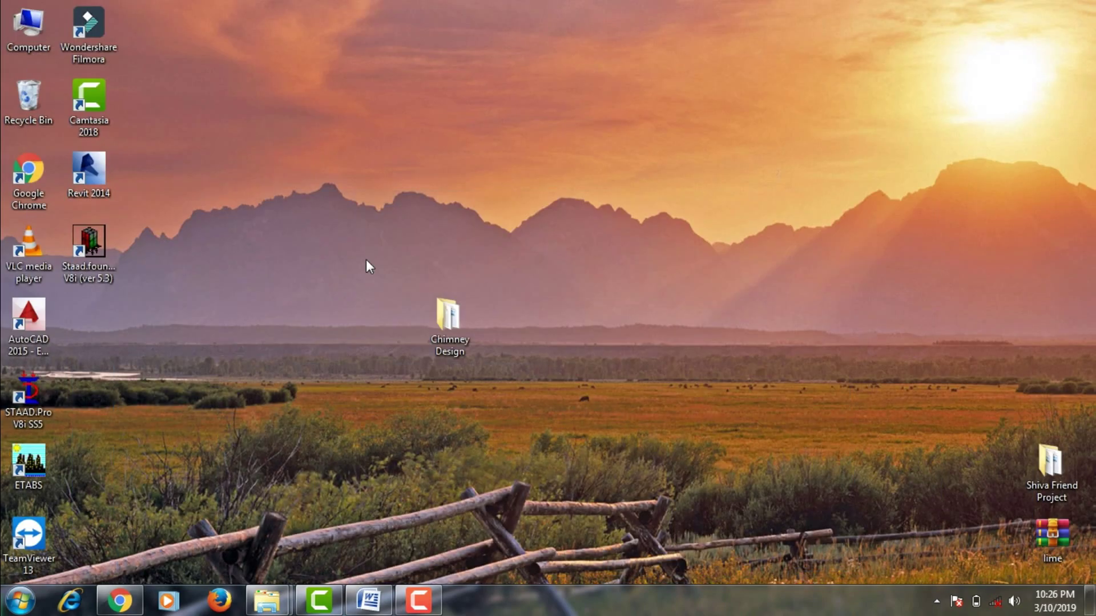
Launch STAAD.Pro V8i and start a new Space project named CCC.
click(8, 406)
double_click(20, 405)
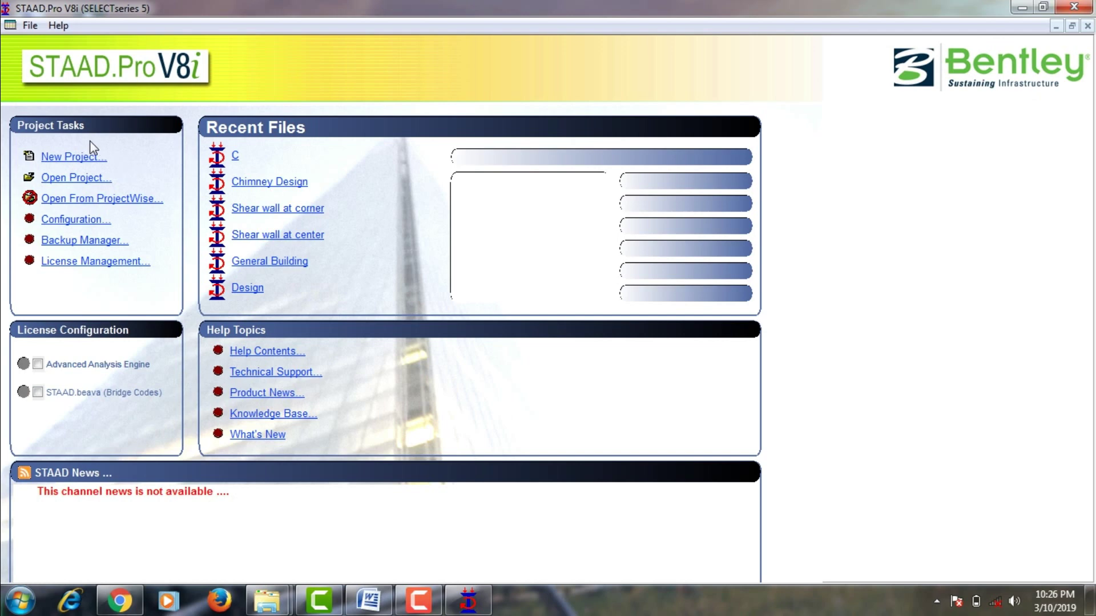
click(74, 163)
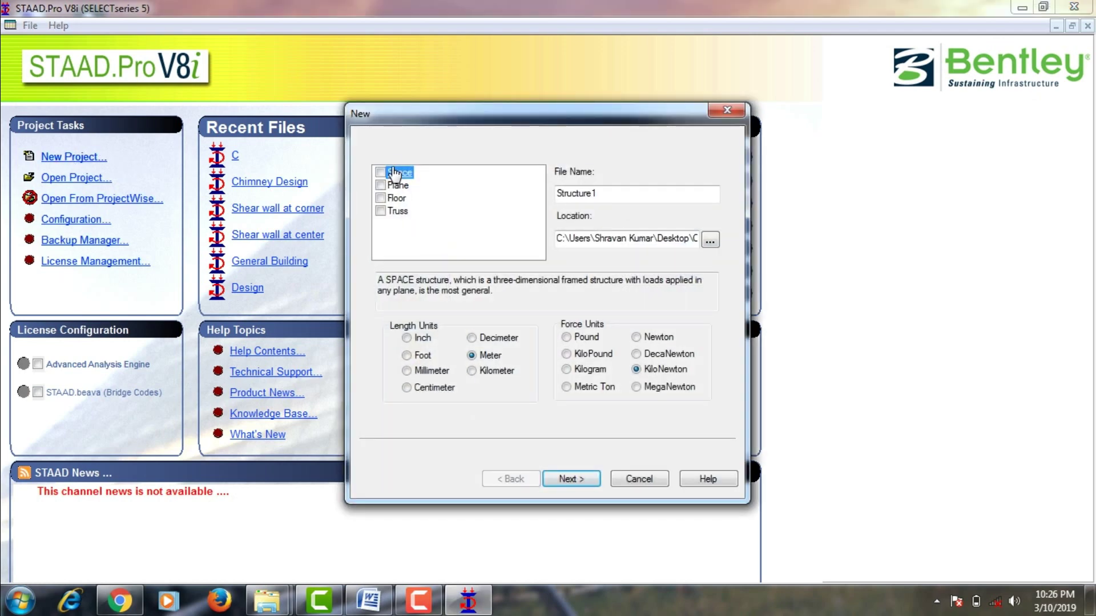
double_click(612, 192)
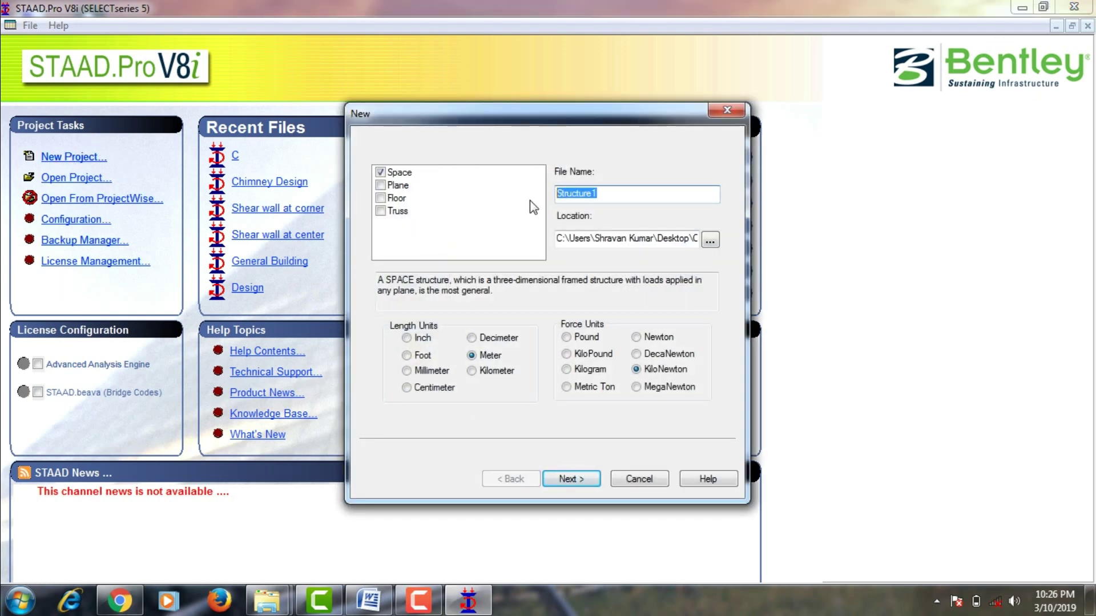
key(Caps_Lock)
text(CCC)
key(Caps_Lock)
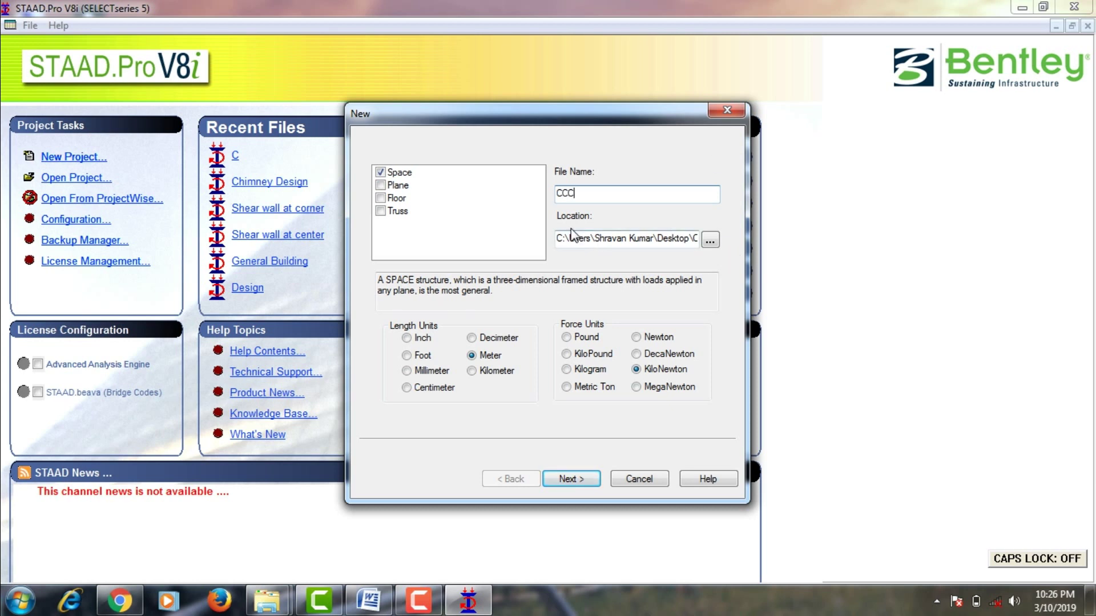
Save it in the Chimney Design folder, keeping metres and kilonewtons, and finish setup.
click(710, 240)
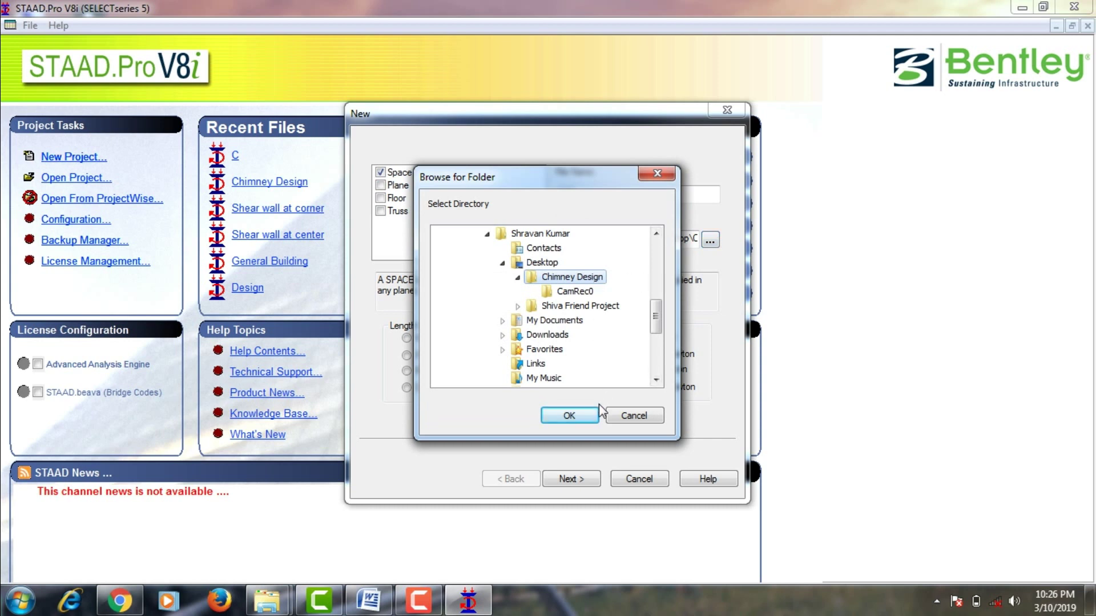
click(592, 415)
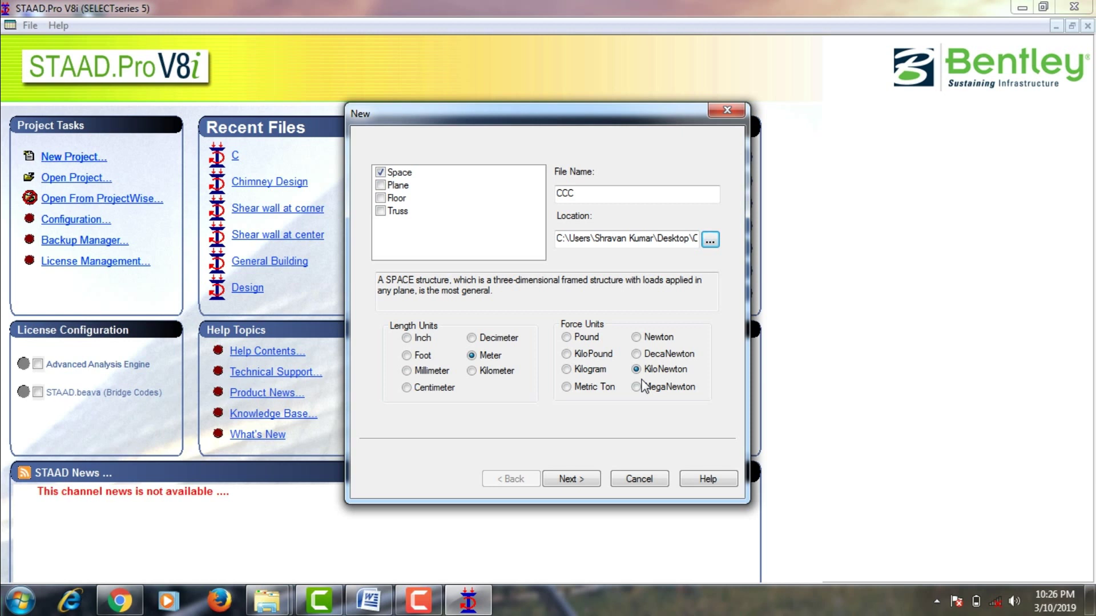
click(568, 480)
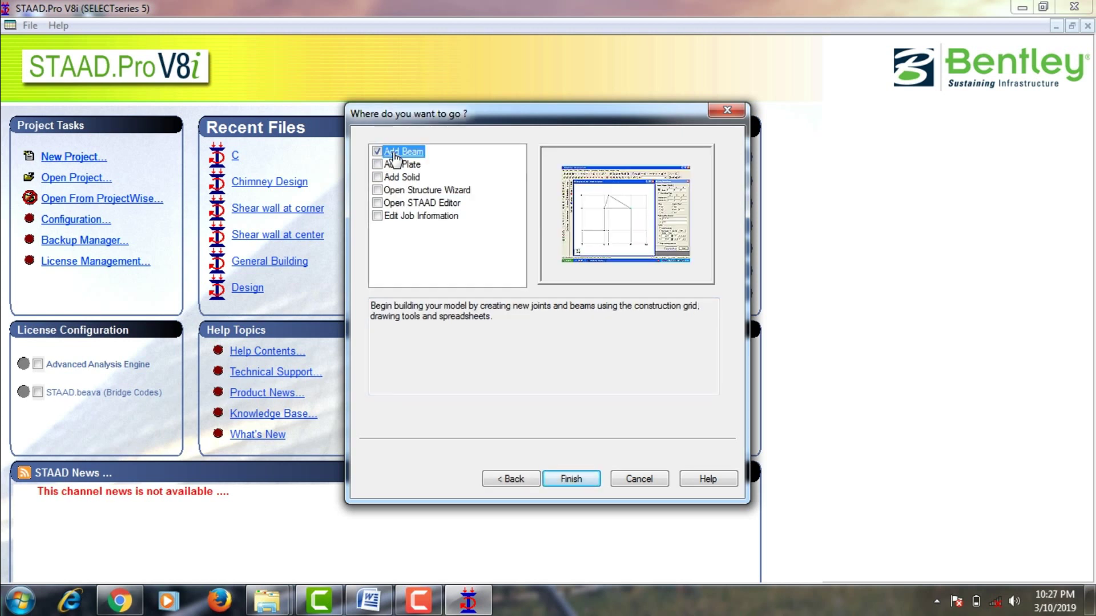
click(570, 479)
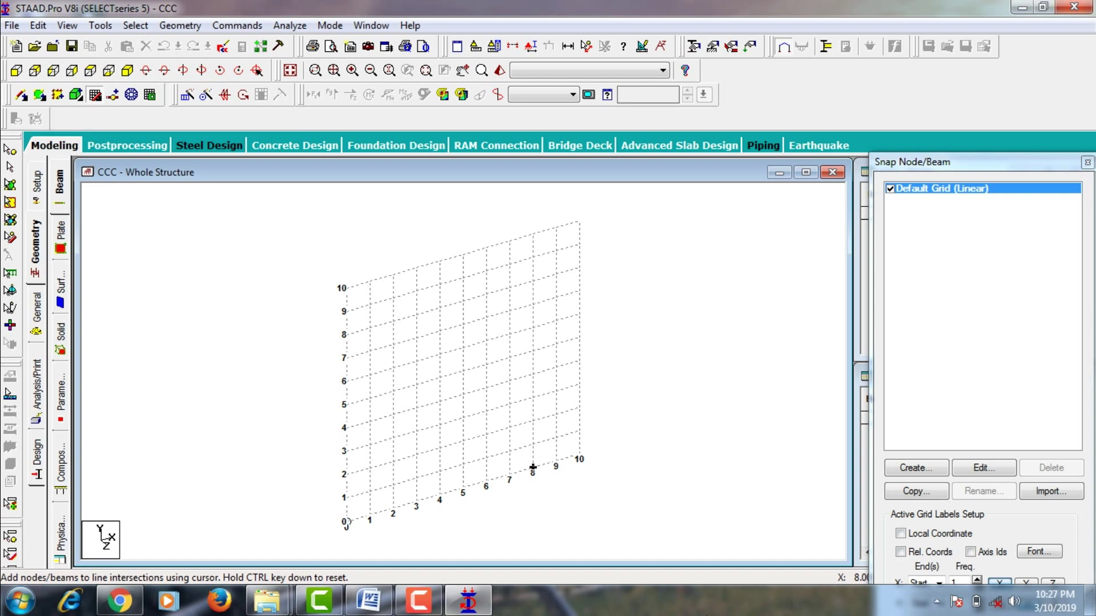
From the front view, open the Structure Wizard's Surface/Plate Cooling Tower prototype.
click(15, 72)
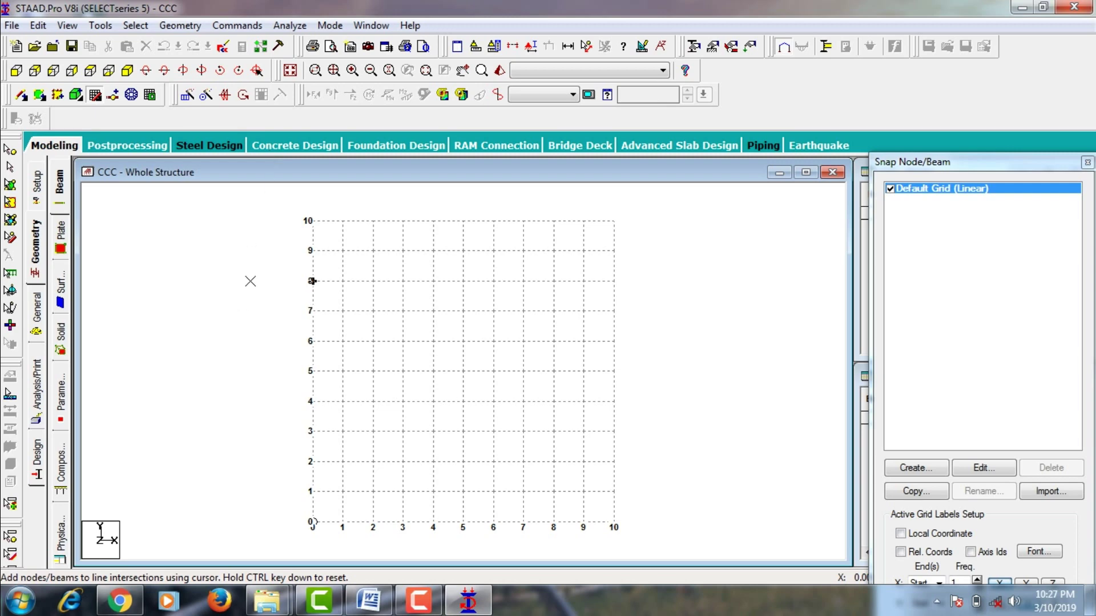
click(177, 25)
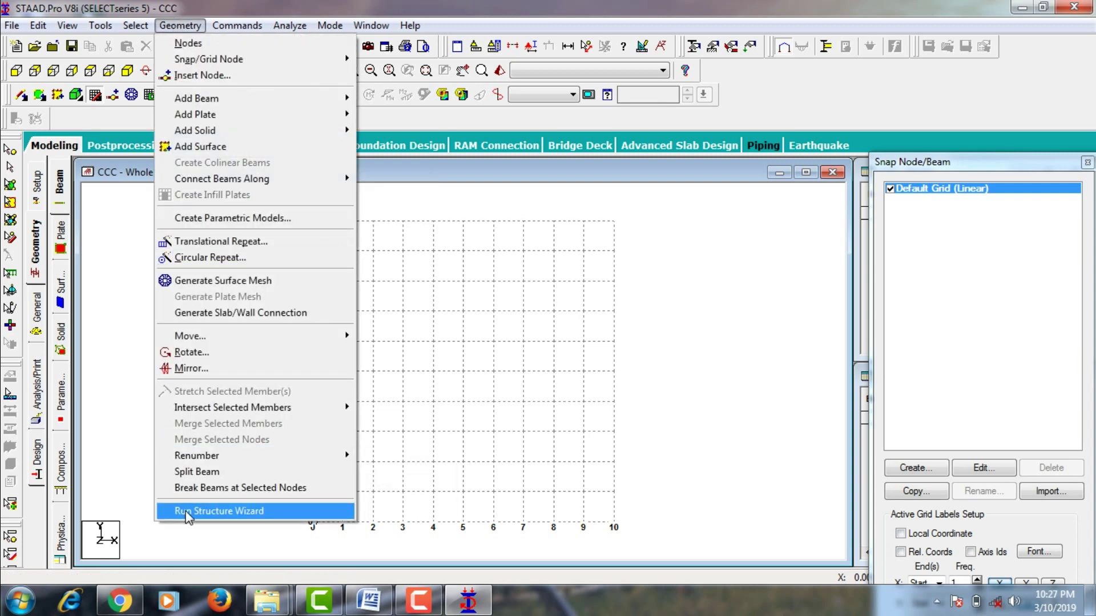
click(190, 512)
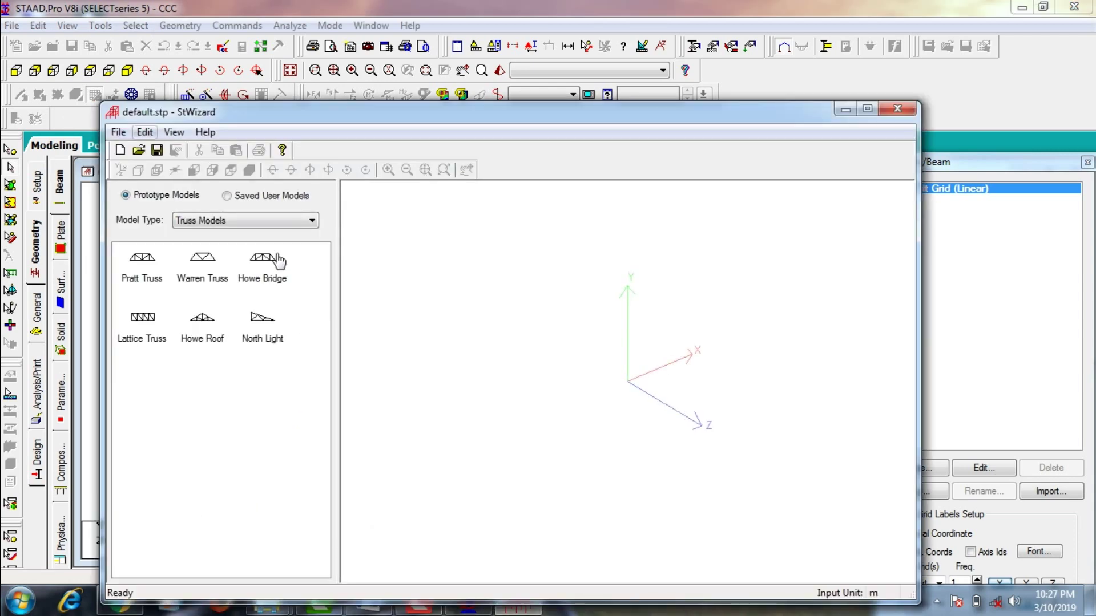
click(228, 220)
click(214, 257)
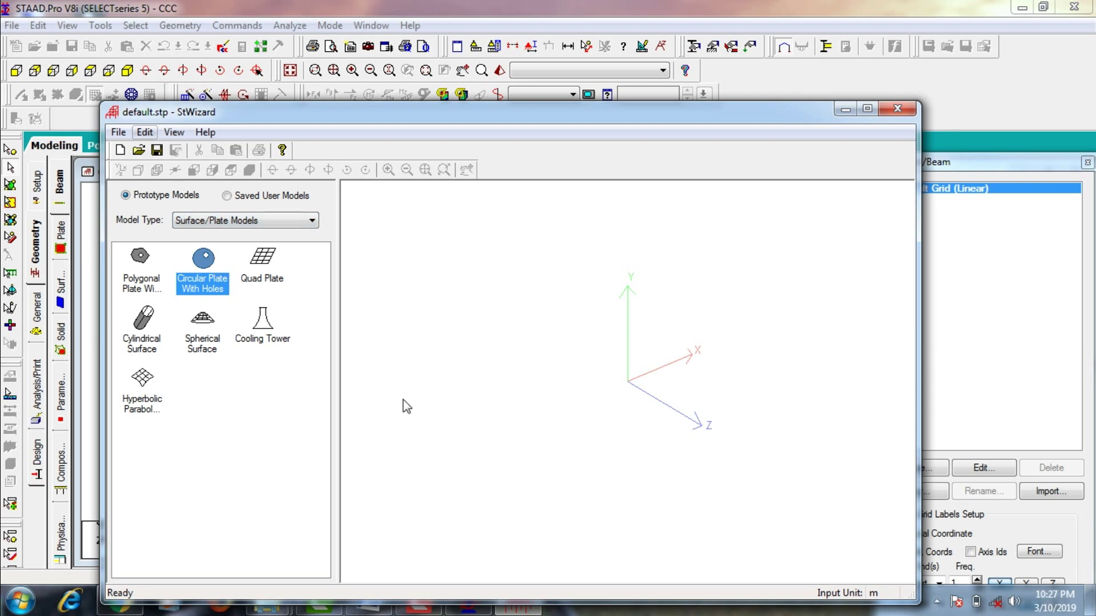
double_click(263, 321)
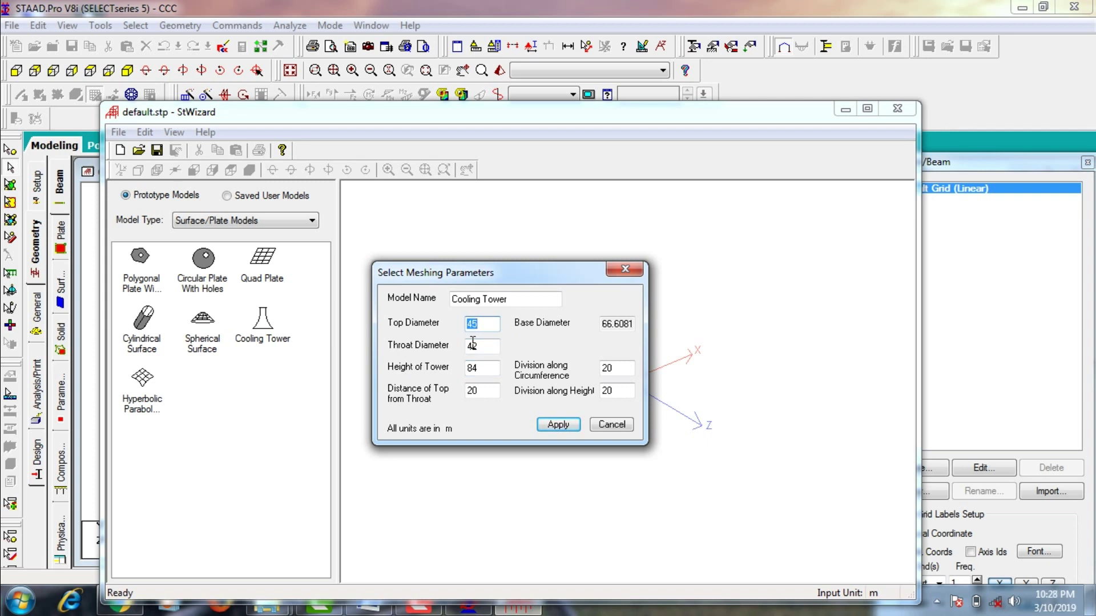
Generate the tower mesh with 45 m top, 40 m throat, 84 m height, and rotate it upright.
click(474, 324)
key(Tab)
text(40)
key(Tab)
key(Tab)
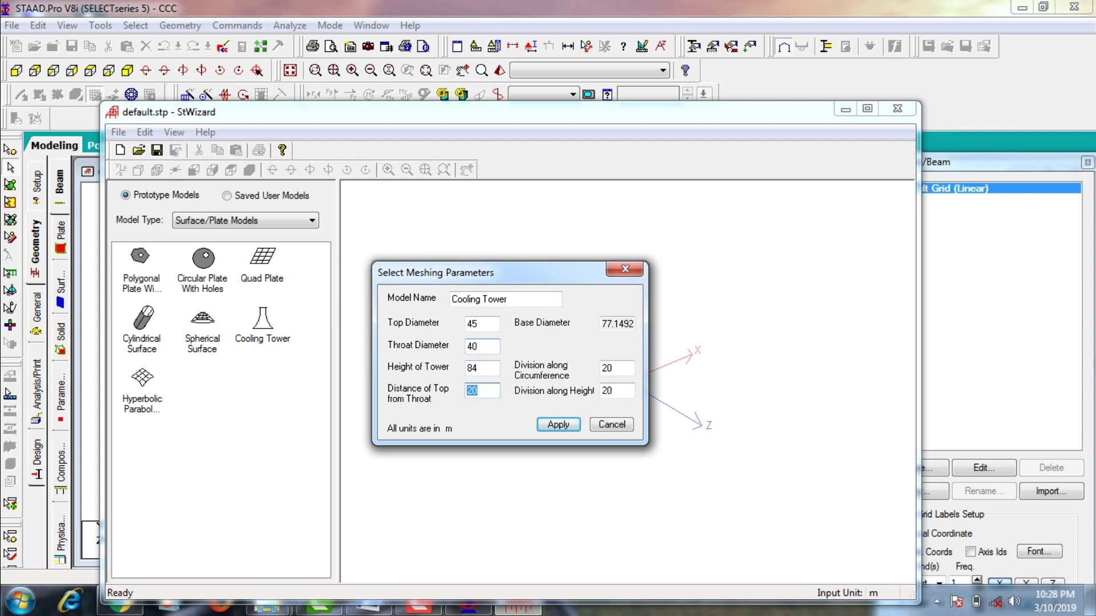
key(Tab)
click(550, 425)
drag(628, 503, 588, 404)
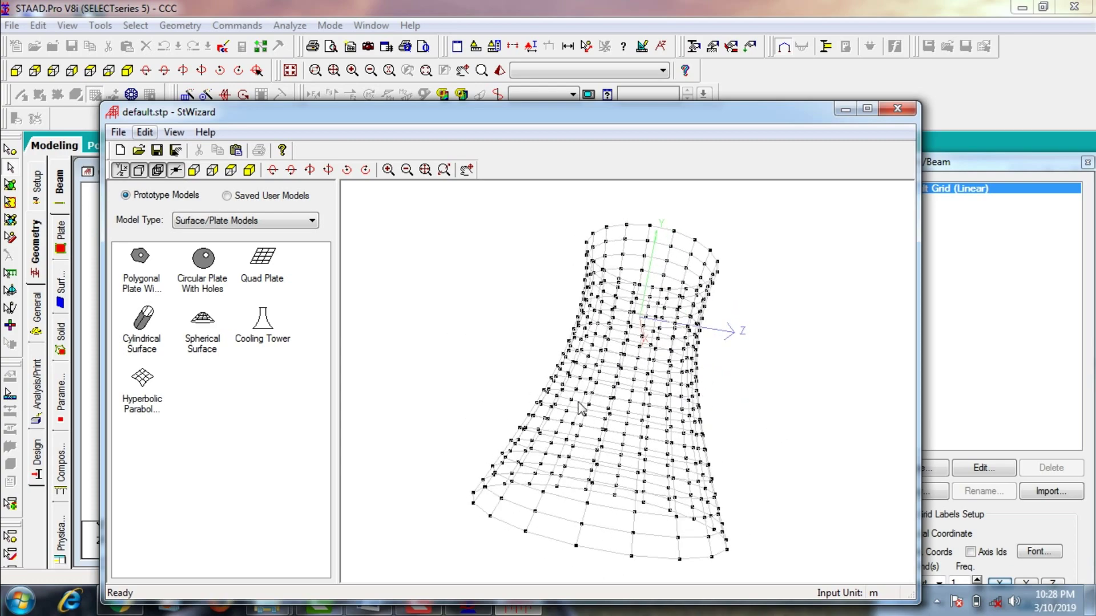
drag(562, 442, 678, 443)
drag(582, 349, 705, 419)
mouse_move(623, 242)
mouse_down()
mouse_move(611, 300)
mouse_move(674, 366)
mouse_move(752, 257)
mouse_move(628, 240)
mouse_up()
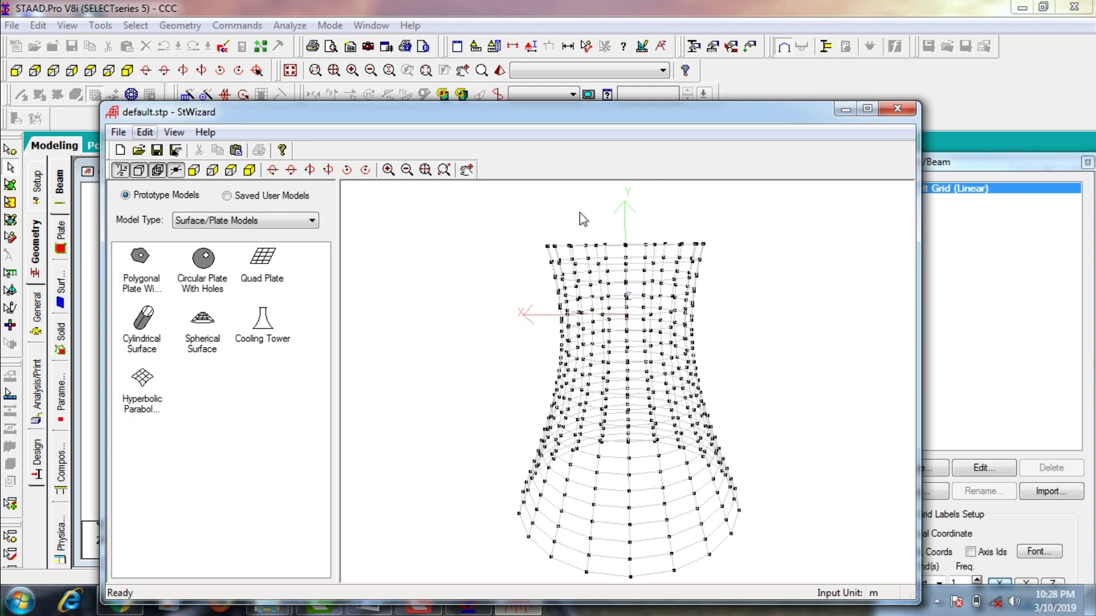
click(119, 133)
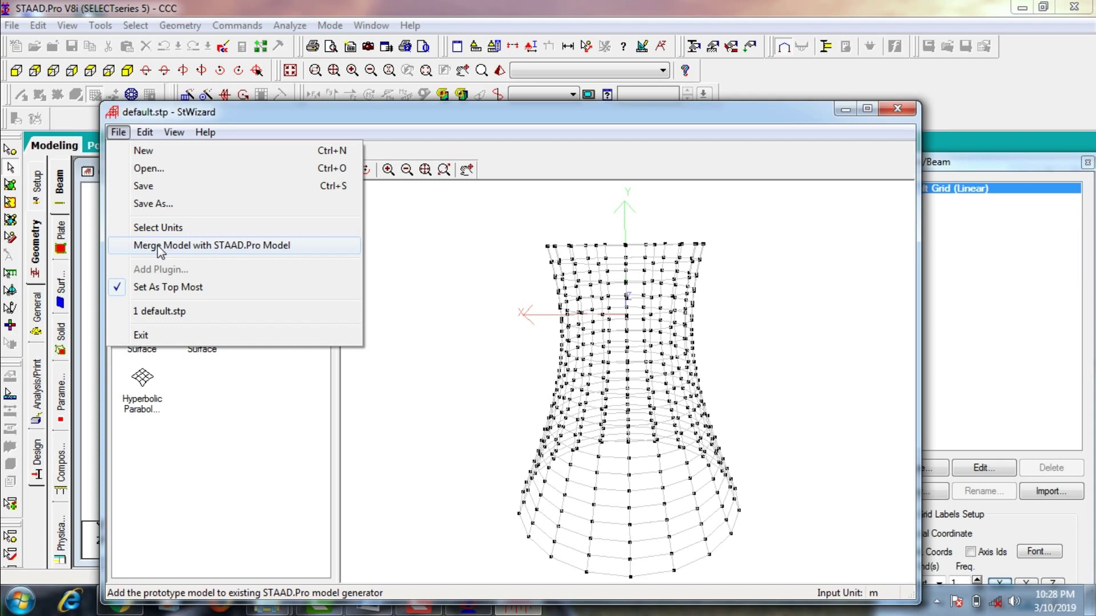
Merge the cooling tower prototype into the CCC model, pasting it at origin (0, 0, 0).
click(159, 251)
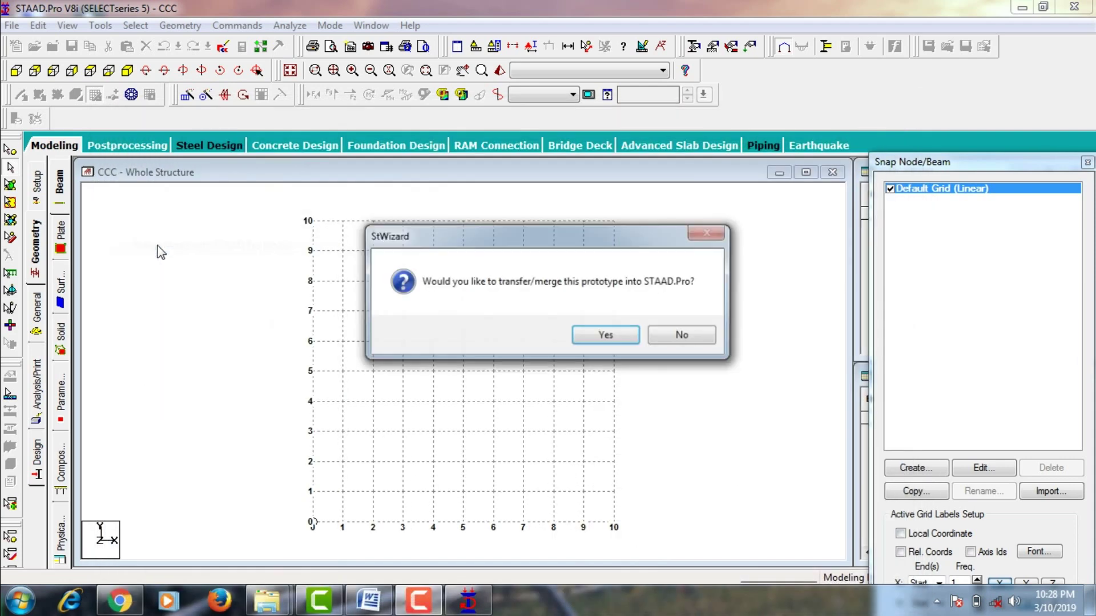
click(593, 337)
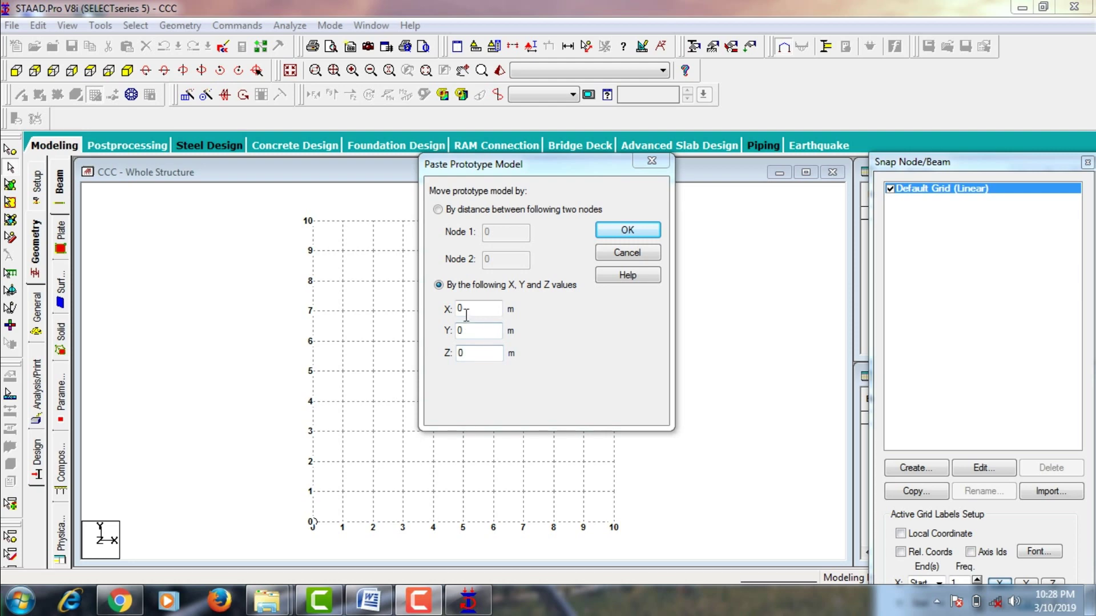
click(628, 230)
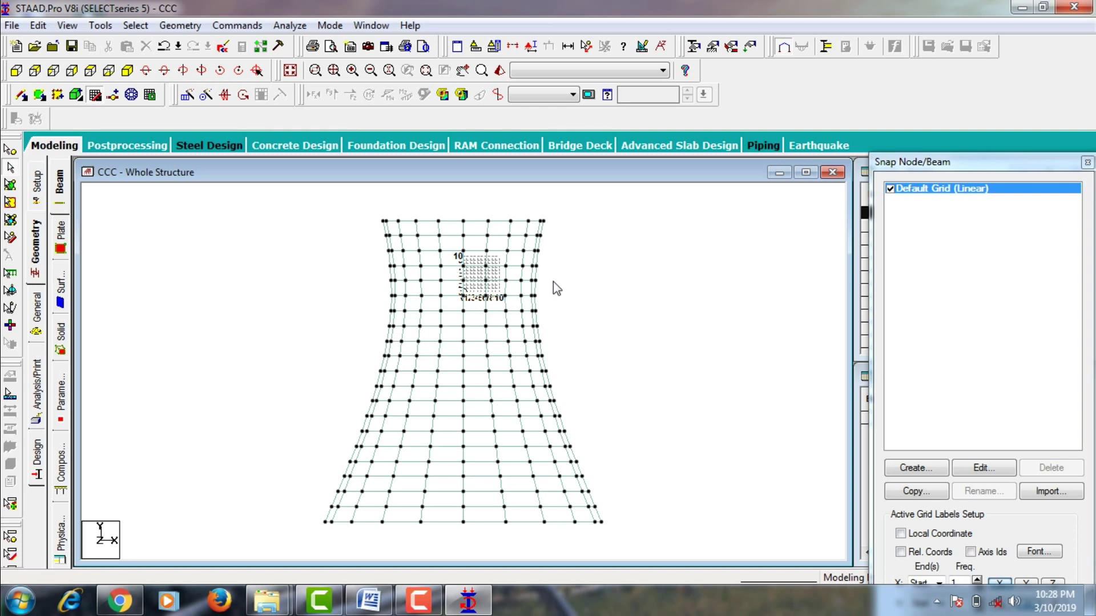
scroll(479, 254, up, 1)
scroll(471, 249, down, 1)
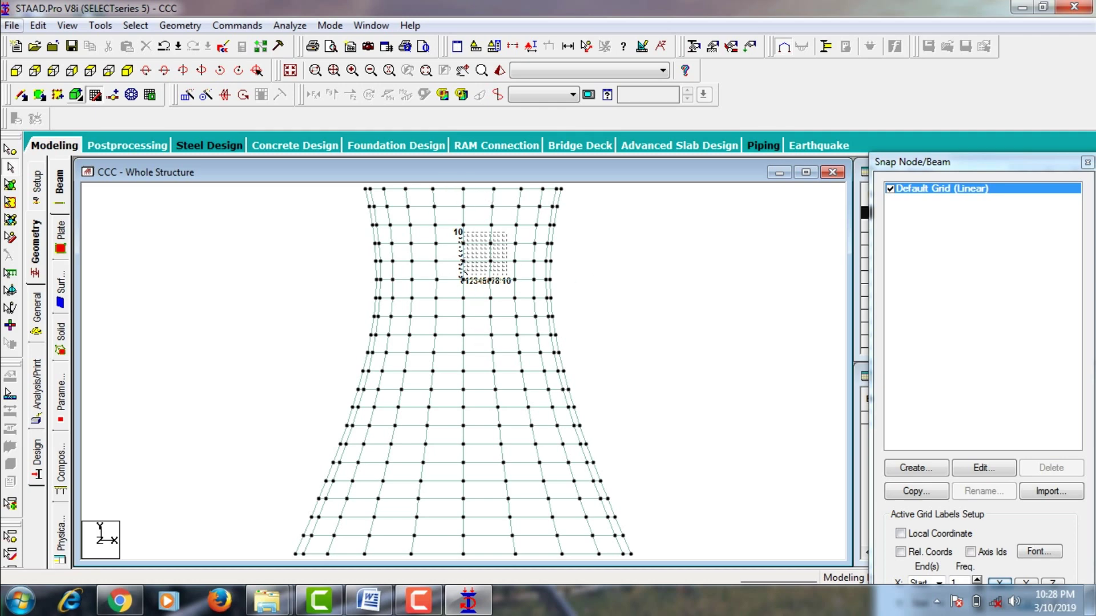
click(94, 97)
Inspect the tower in isometric view and as an enlarged, rotated 3D render.
scroll(734, 334, down, 1)
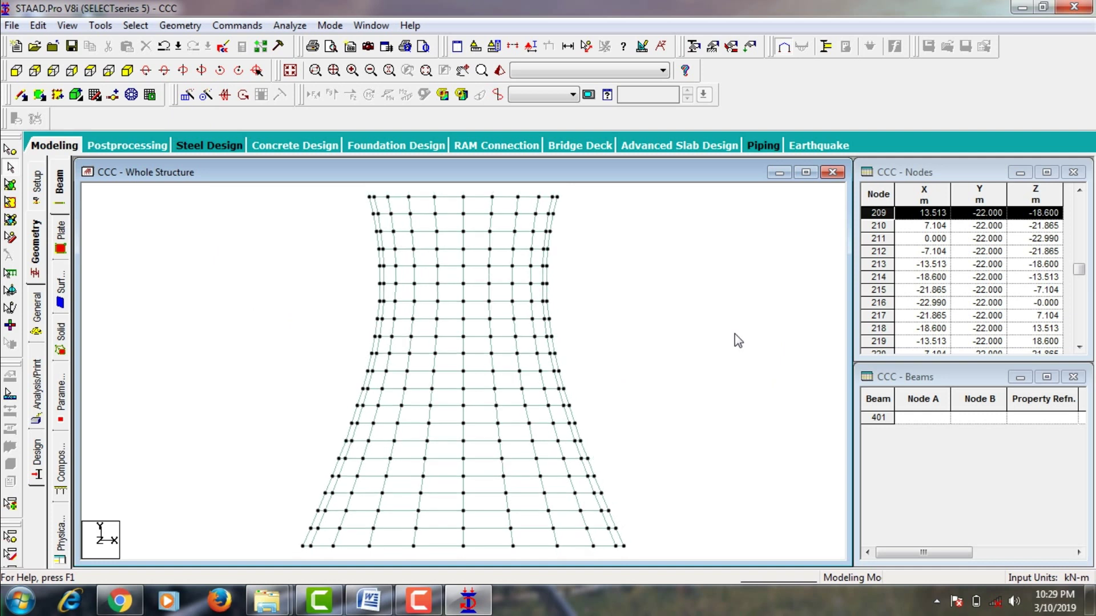
click(108, 71)
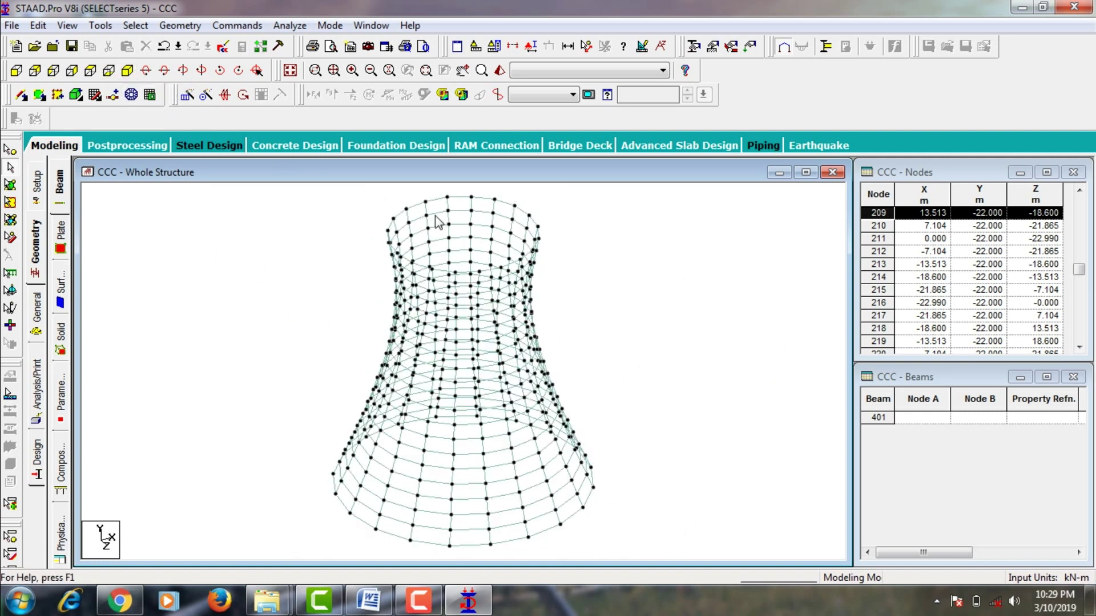
click(498, 73)
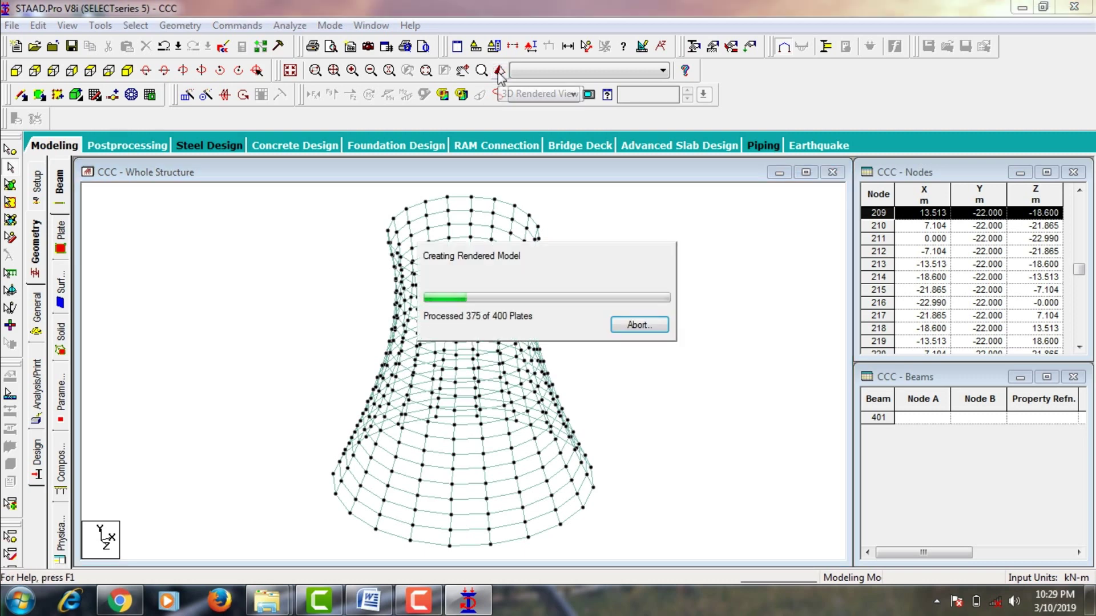
click(993, 242)
drag(569, 362, 611, 311)
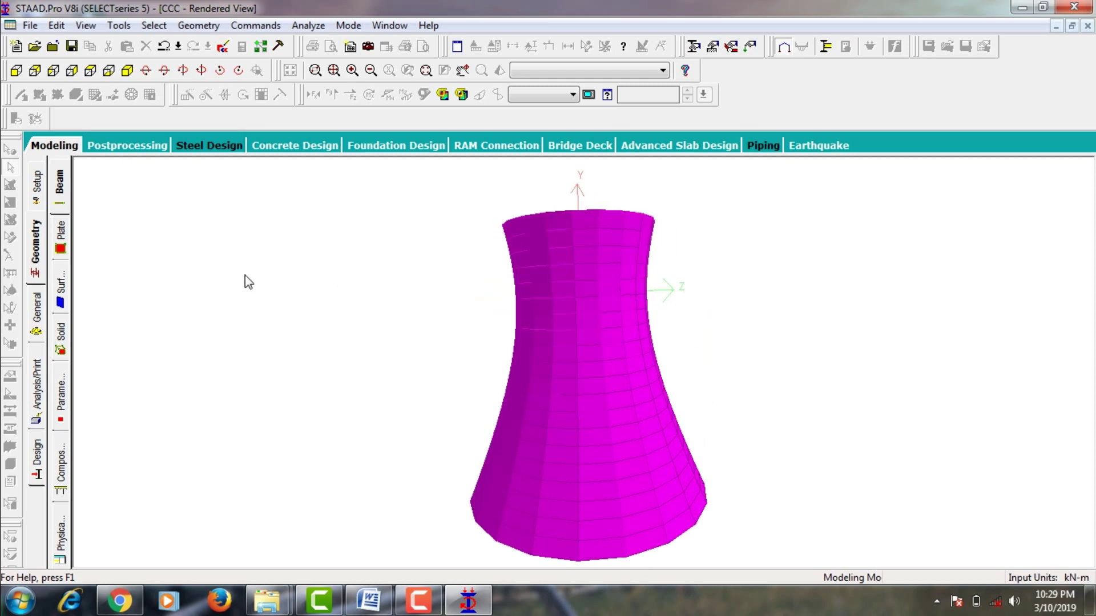
click(35, 316)
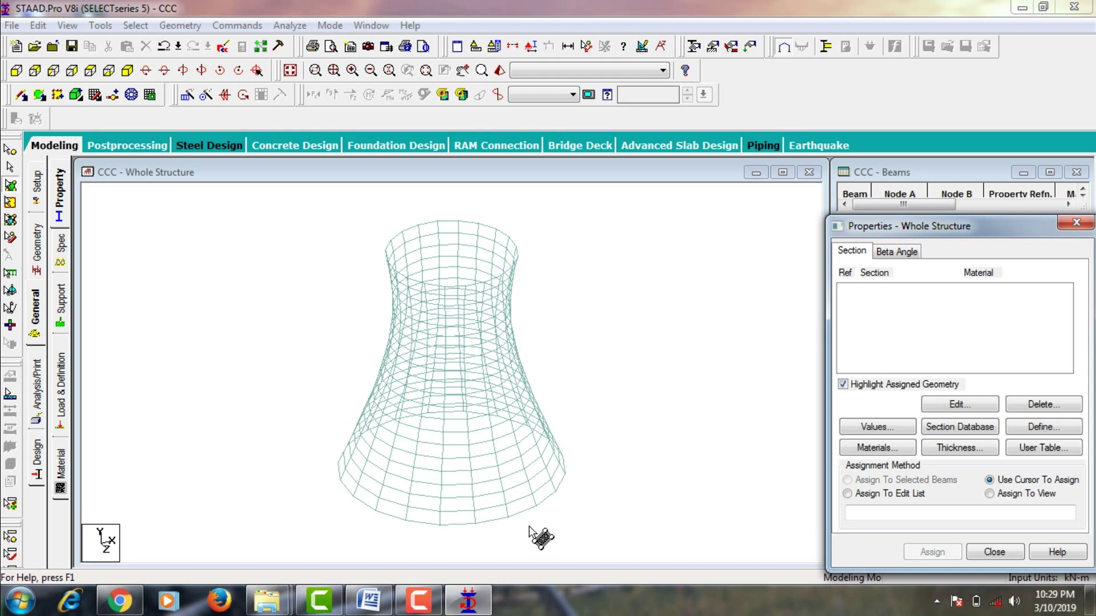
Create a 0.5 m concrete plate thickness and assign it to all 400 plates.
click(959, 448)
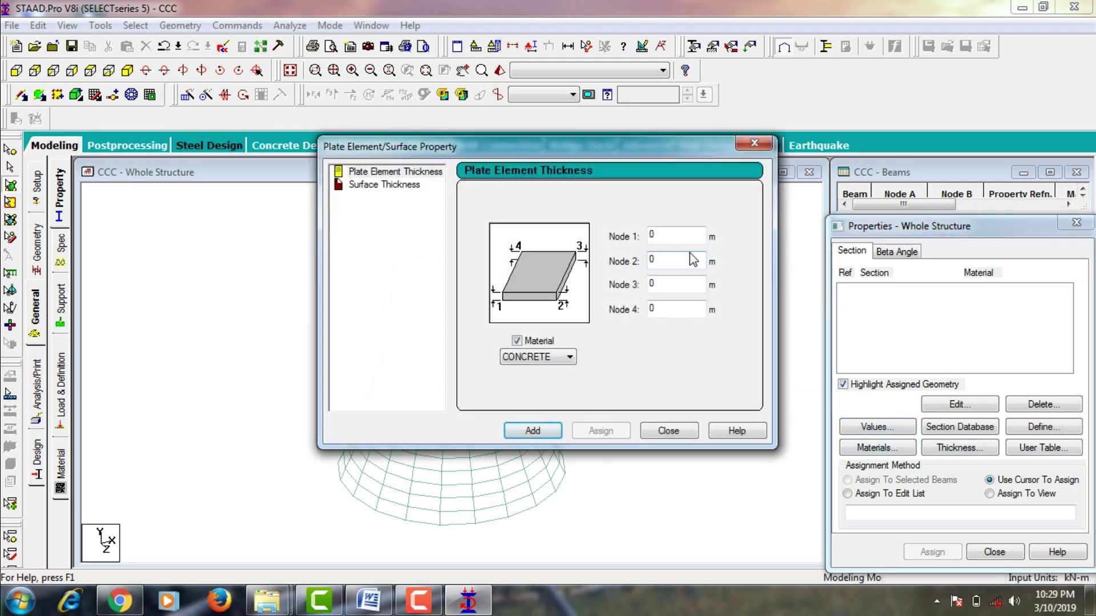
click(690, 238)
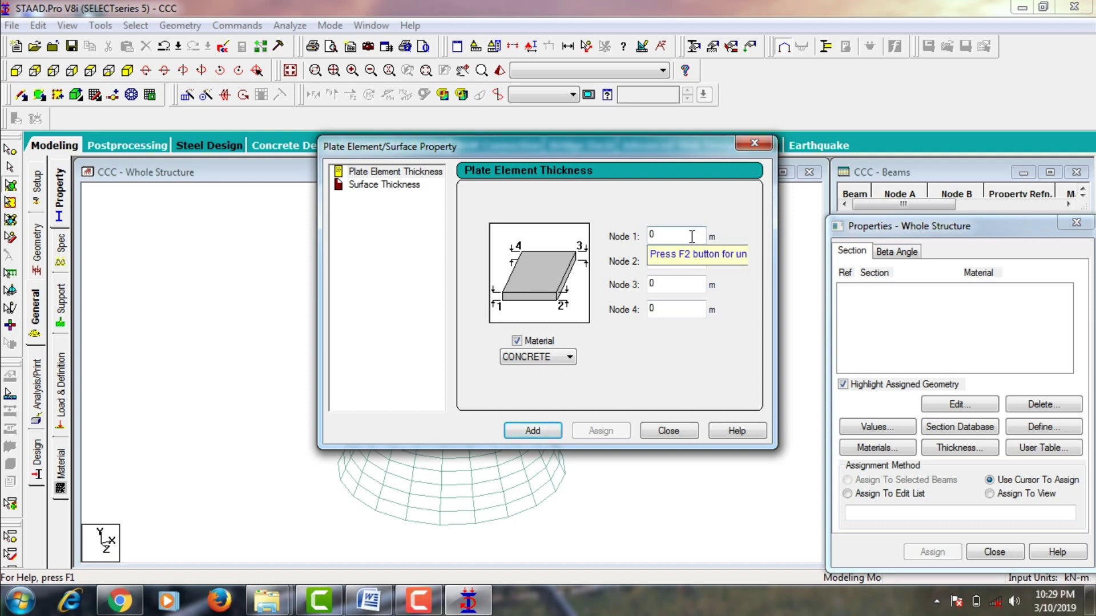
text(.5)
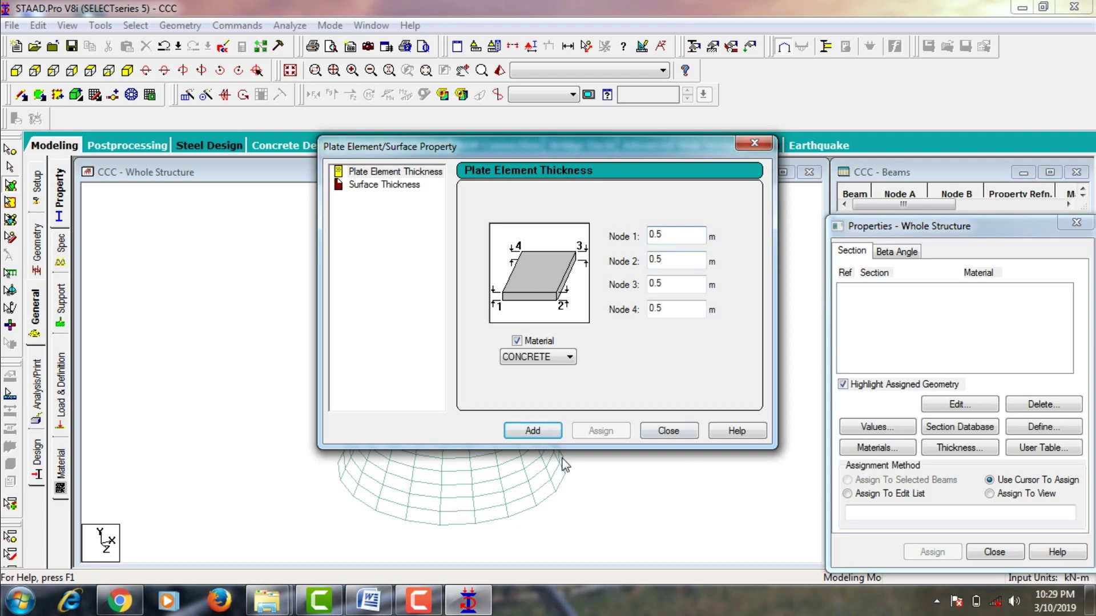
click(533, 431)
click(667, 432)
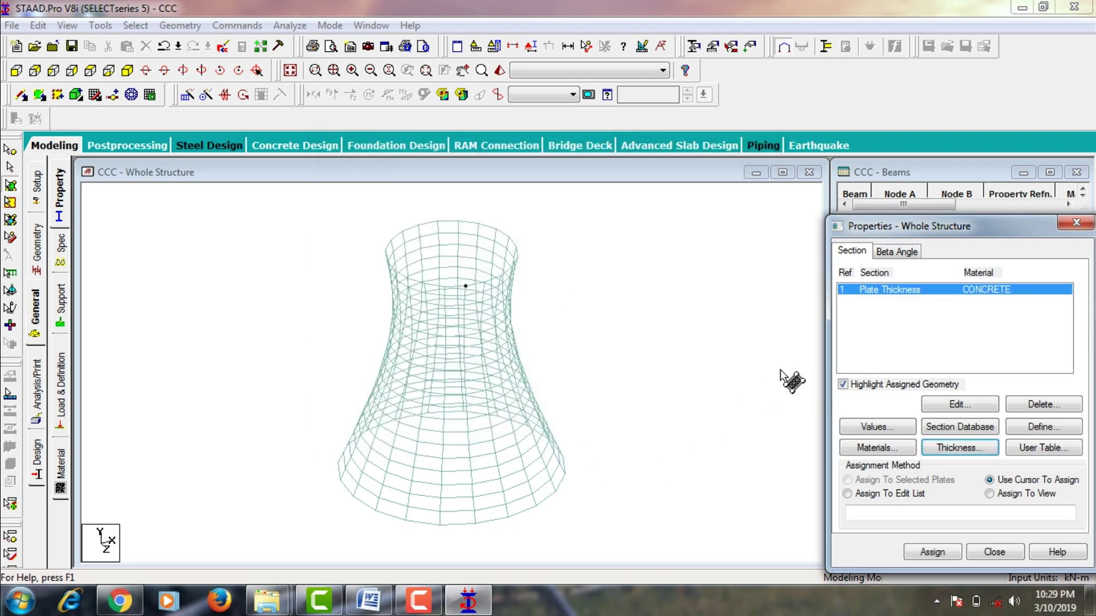
click(869, 298)
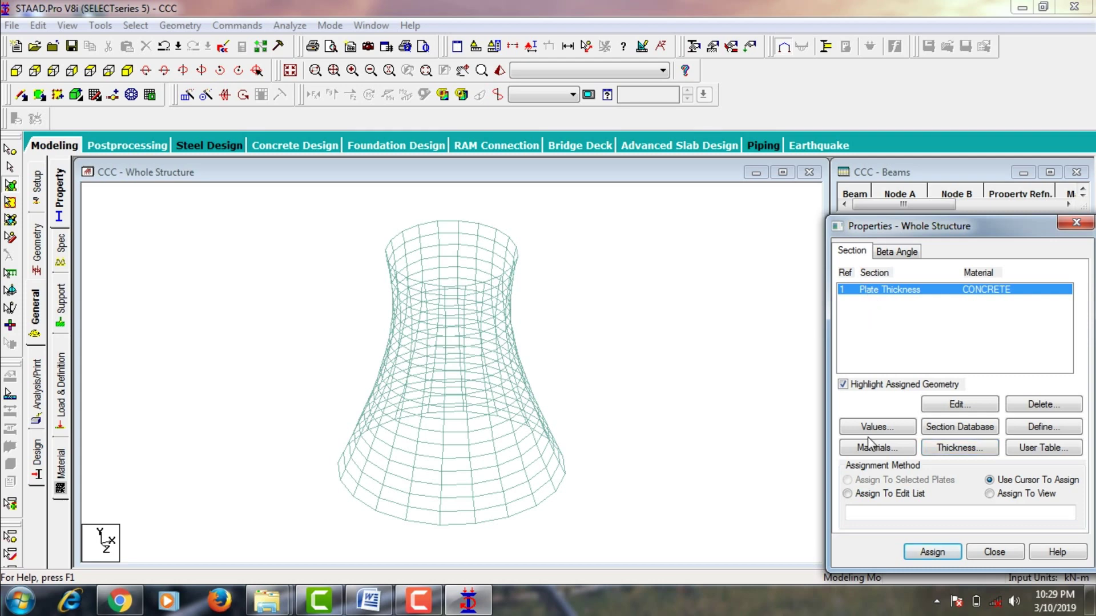
click(933, 552)
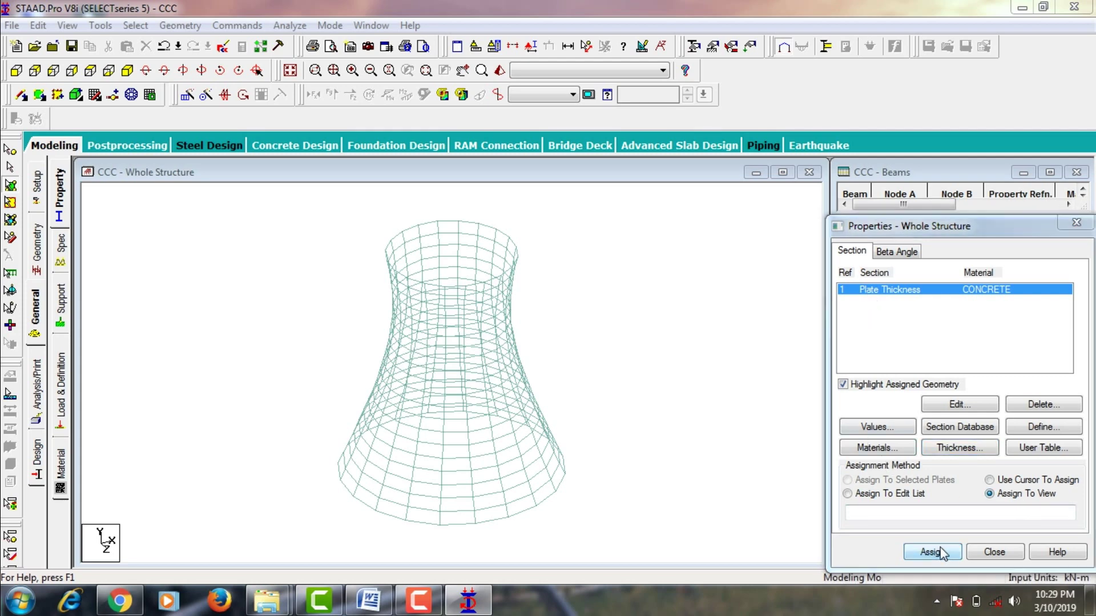
click(906, 439)
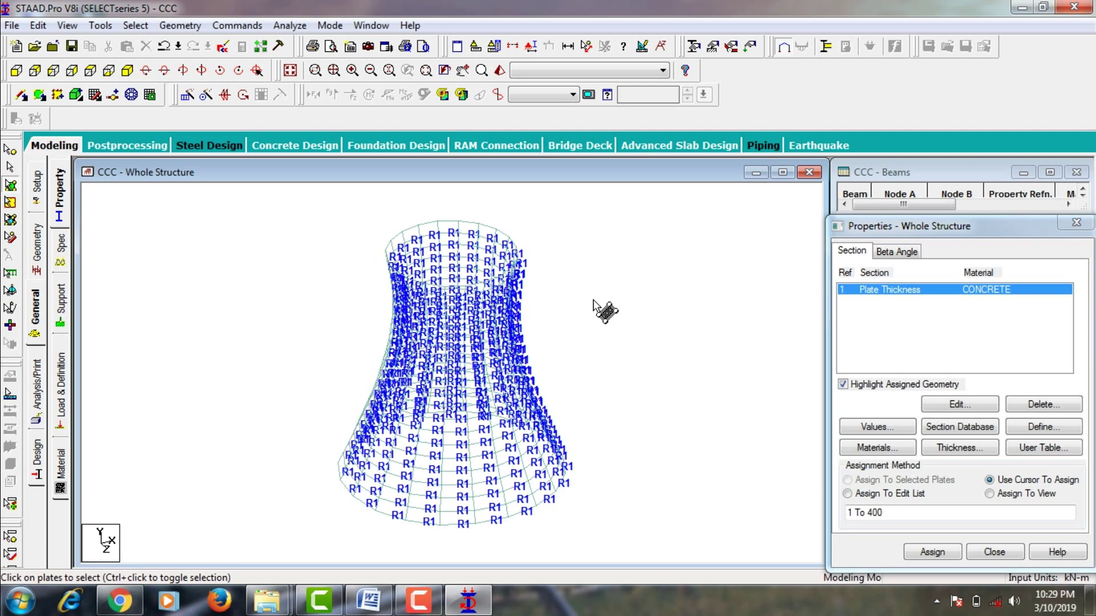
Render the tower again, enlarged, to check the thickened plate shell.
click(500, 69)
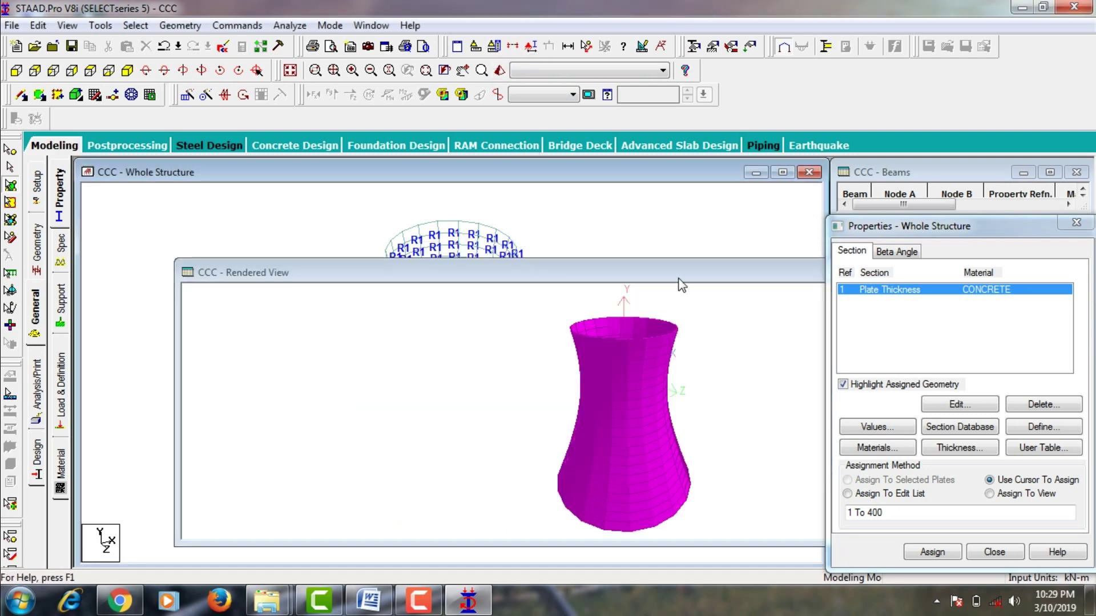
drag(686, 276, 727, 477)
click(775, 254)
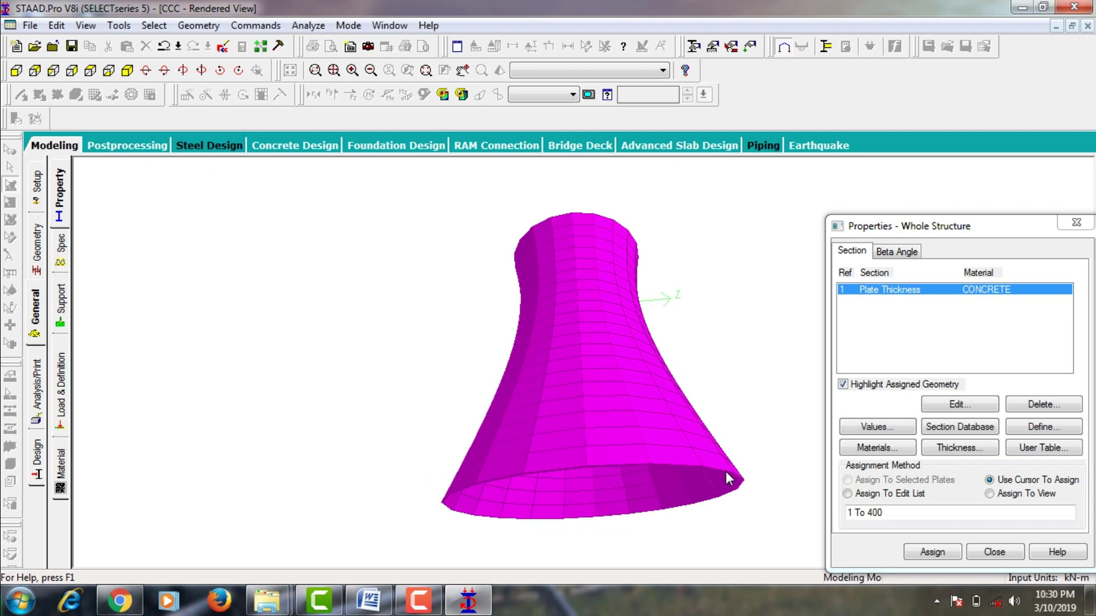
click(60, 305)
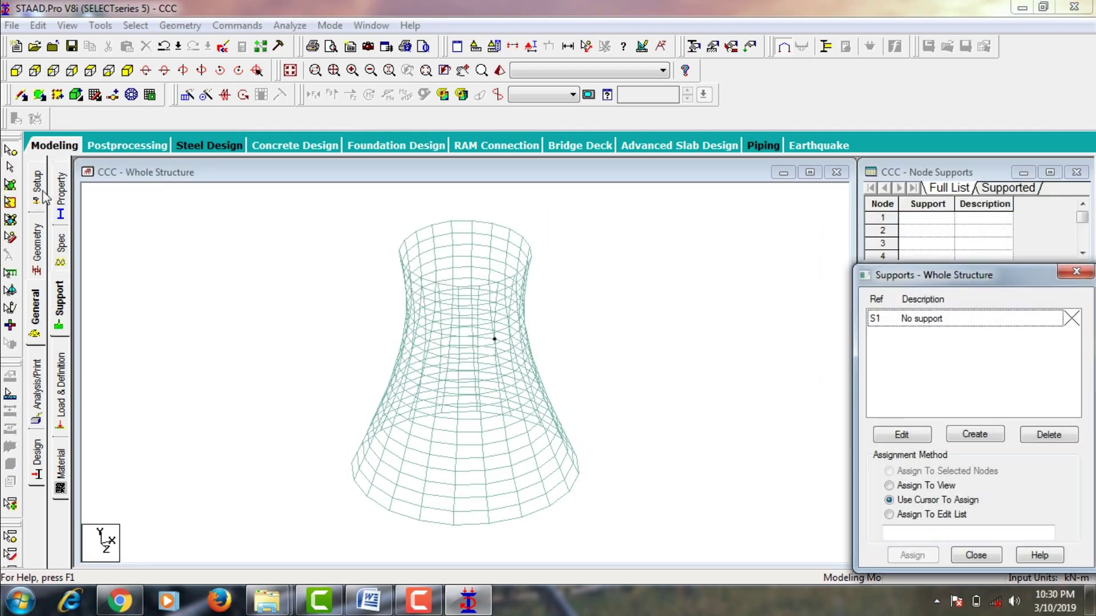
In front view, create a new fixed support type.
click(16, 70)
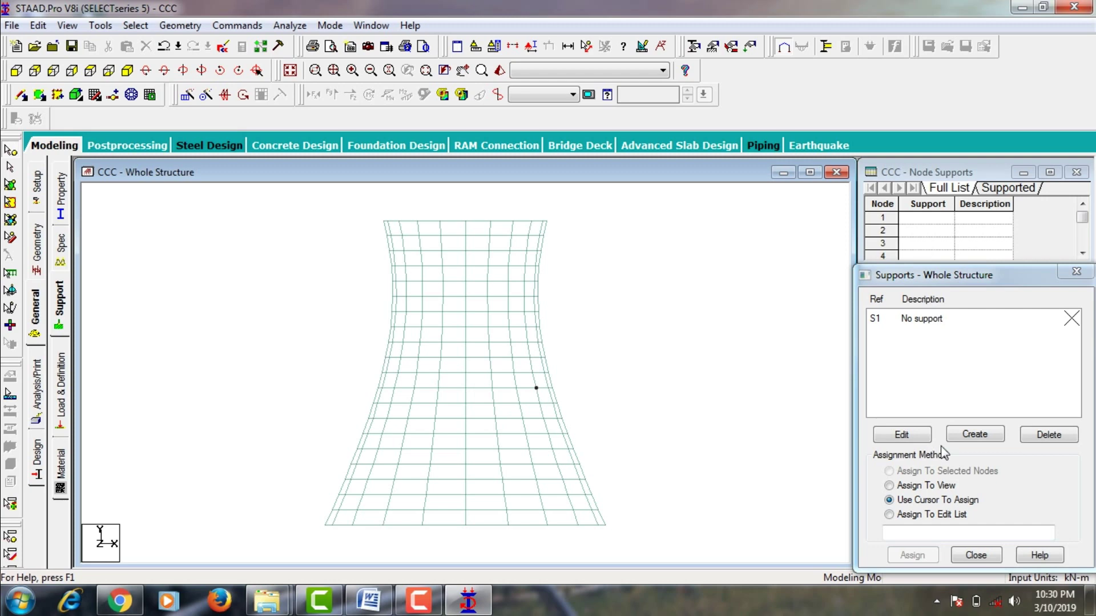
click(974, 434)
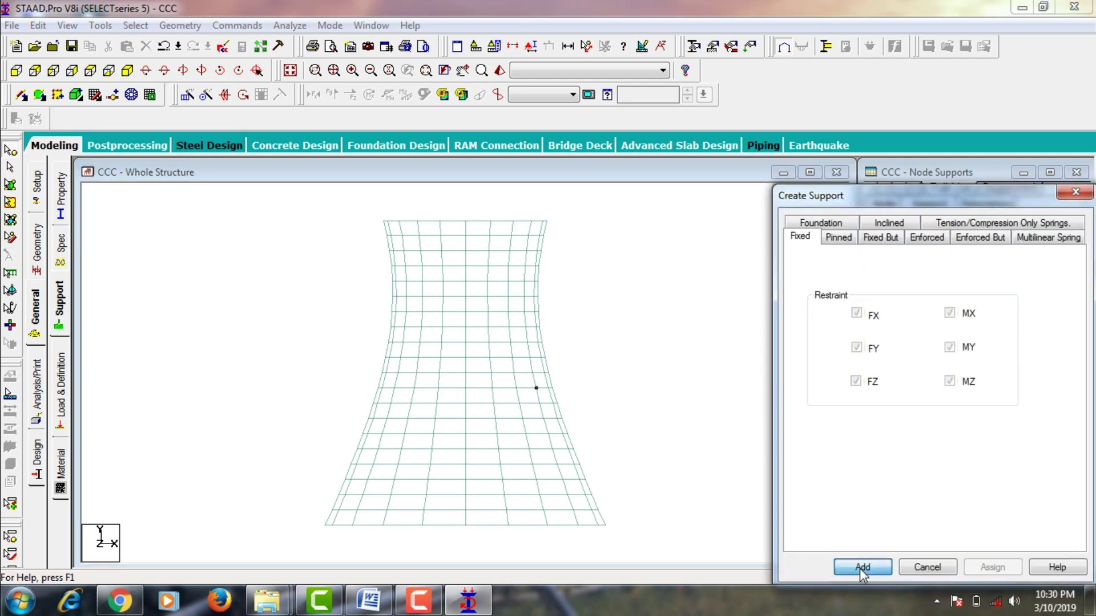
click(860, 568)
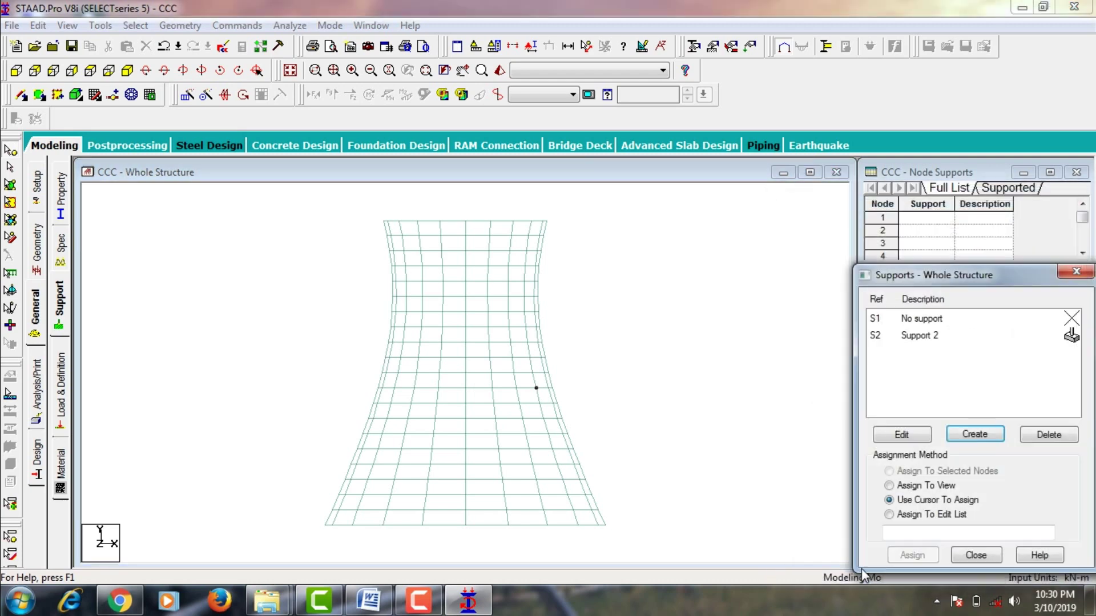
Assign fixed support S2 to the base ring nodes 401 to 420.
click(934, 336)
click(912, 555)
drag(361, 535, 631, 539)
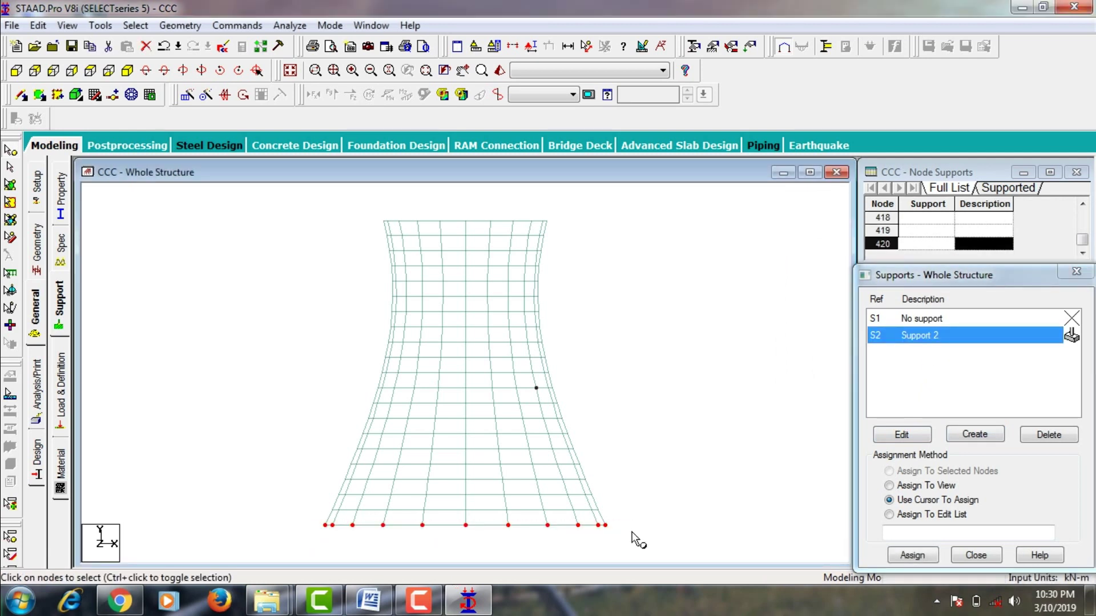
click(927, 480)
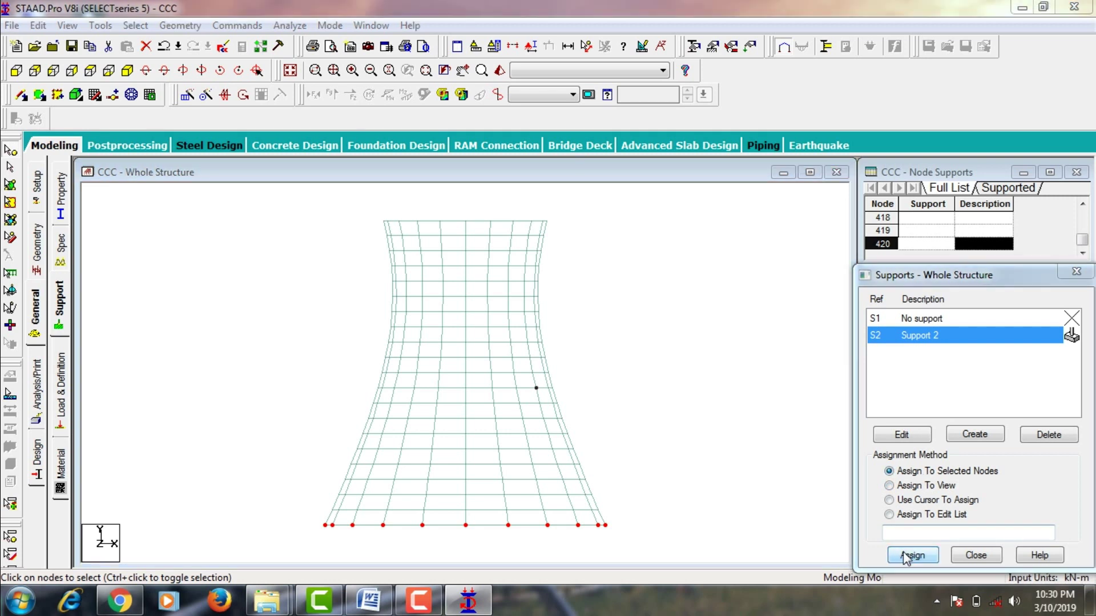
click(903, 552)
click(907, 457)
click(780, 472)
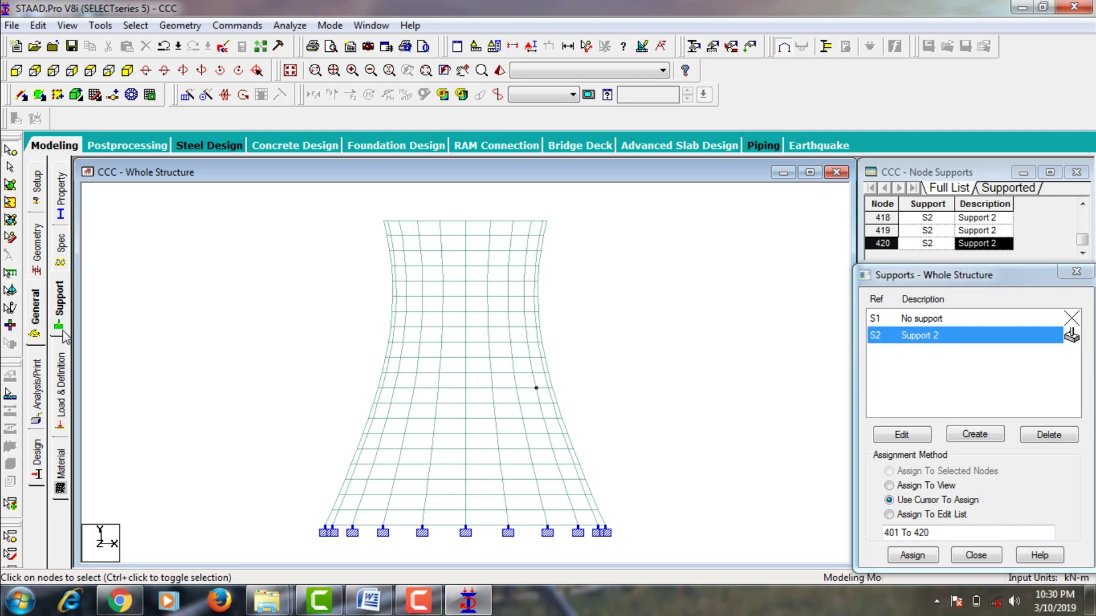
click(60, 381)
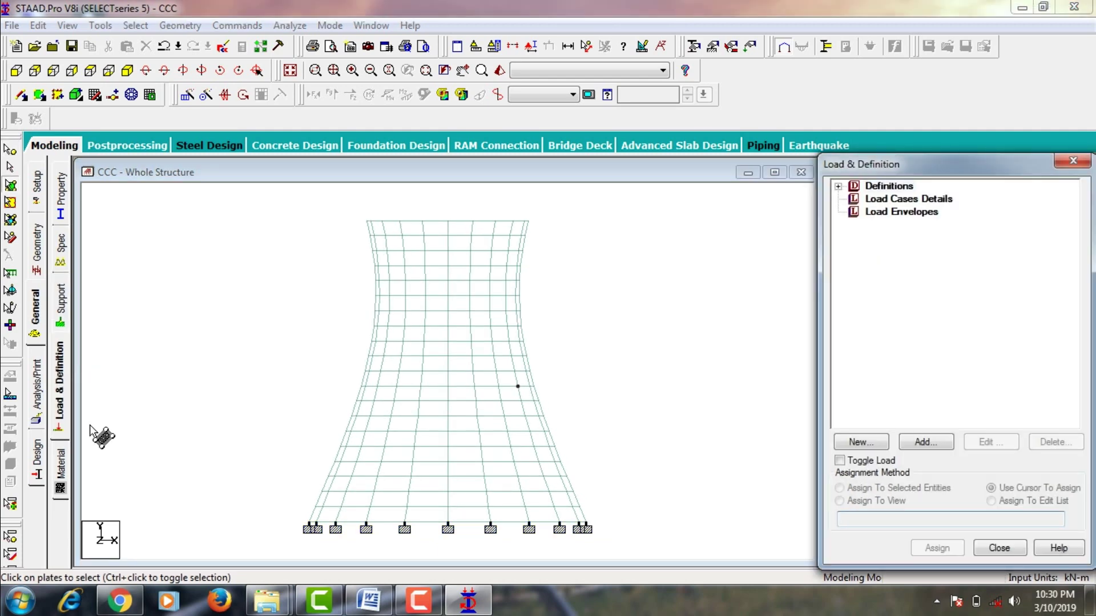
Switch to isometric view and begin adding a new primary load case.
click(126, 69)
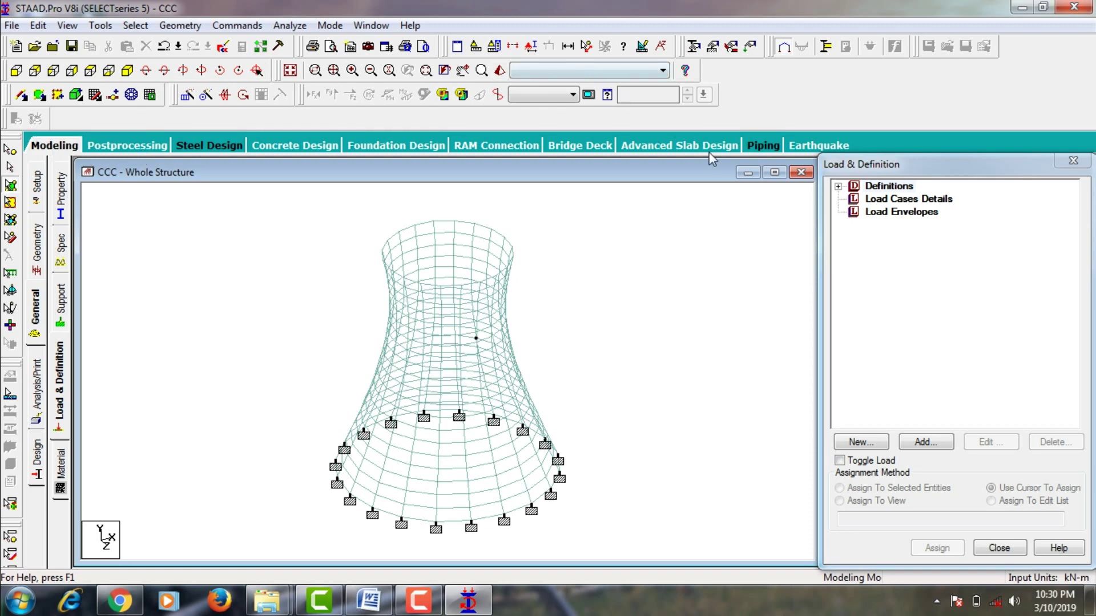
click(882, 201)
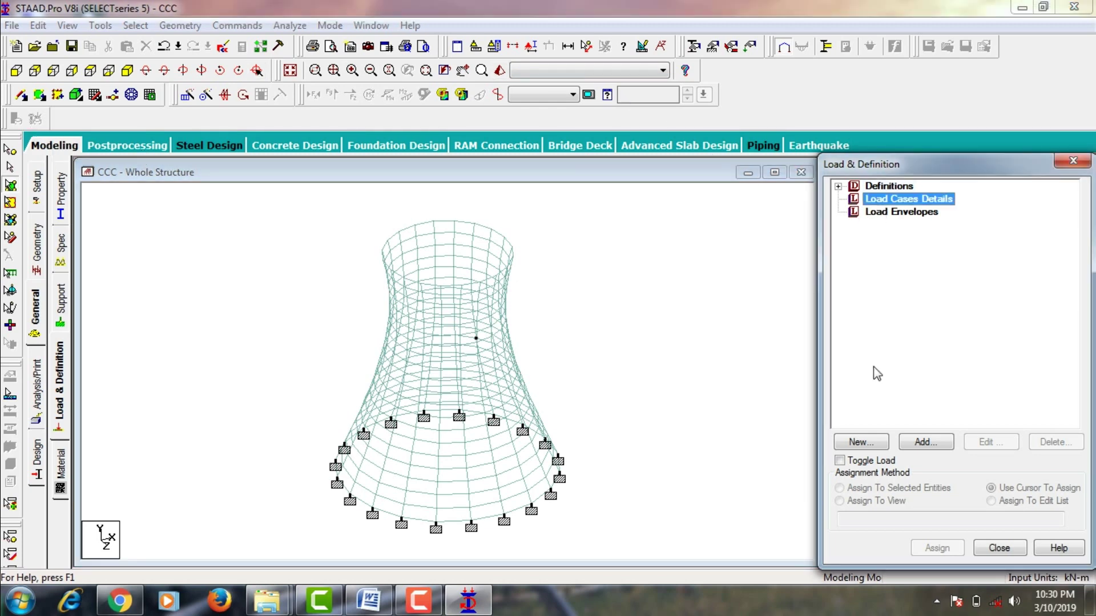
click(916, 442)
Create load case 1 titled Dead Load with Dead loading type.
click(610, 210)
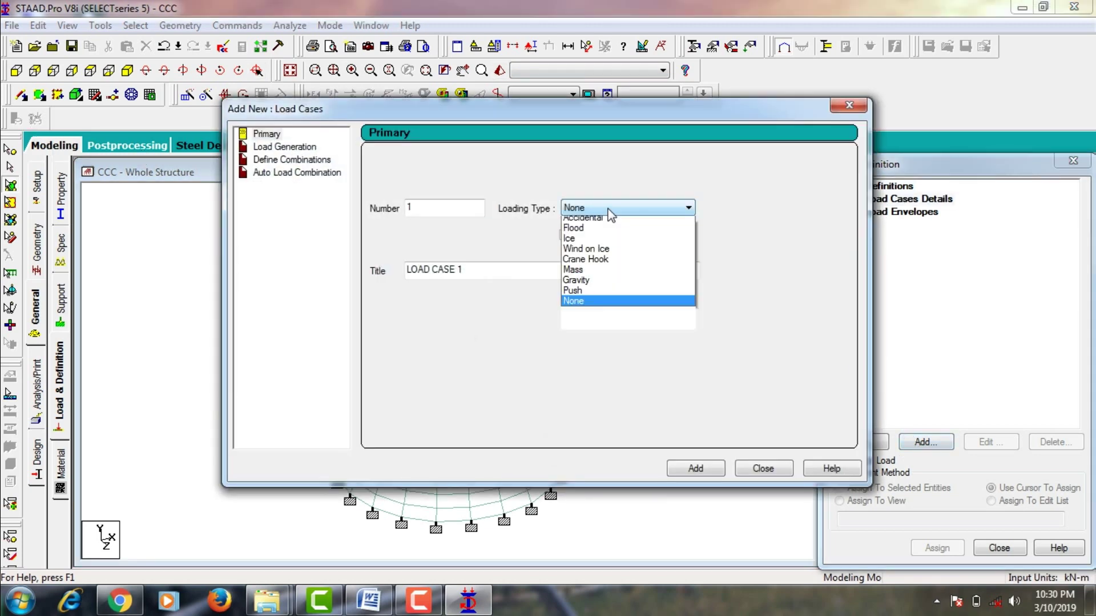
click(596, 230)
drag(489, 269, 281, 272)
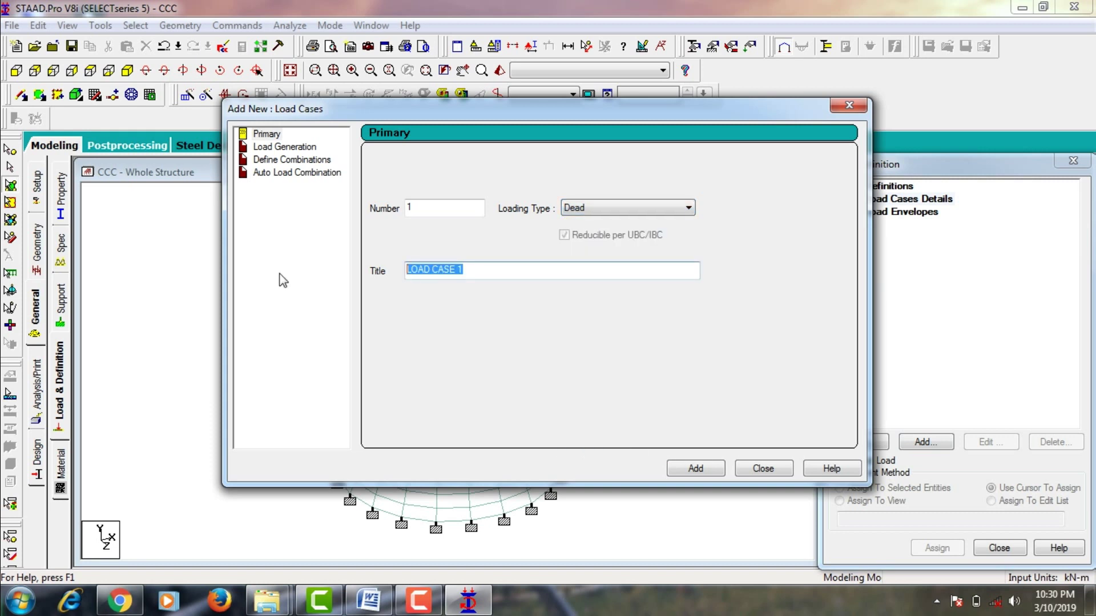
key(Caps_Lock)
text(D)
key(Caps_Lock)
text(ead Load)
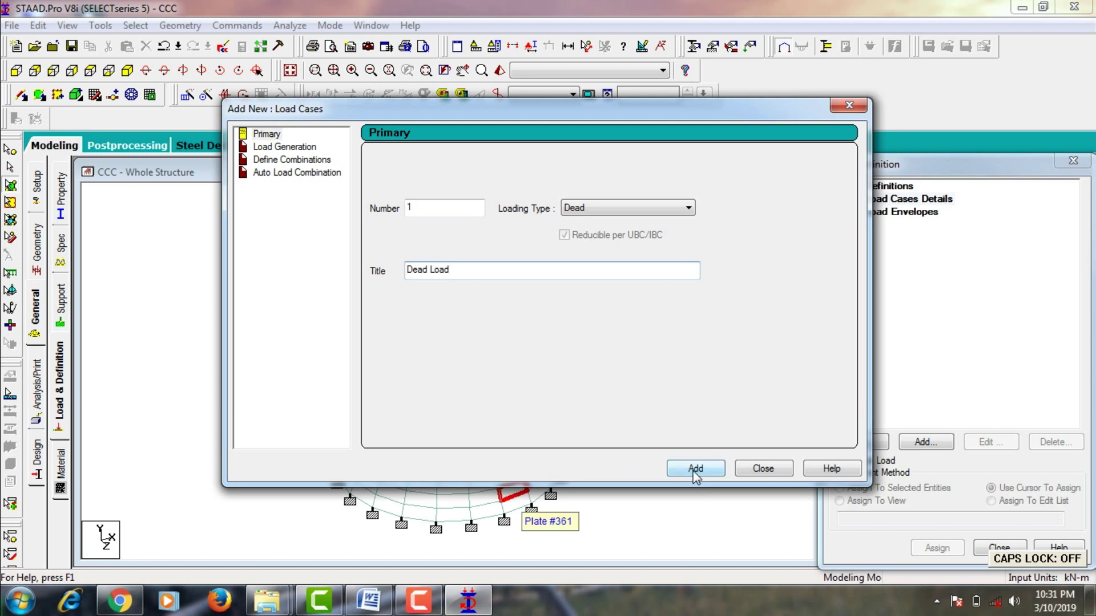
click(695, 469)
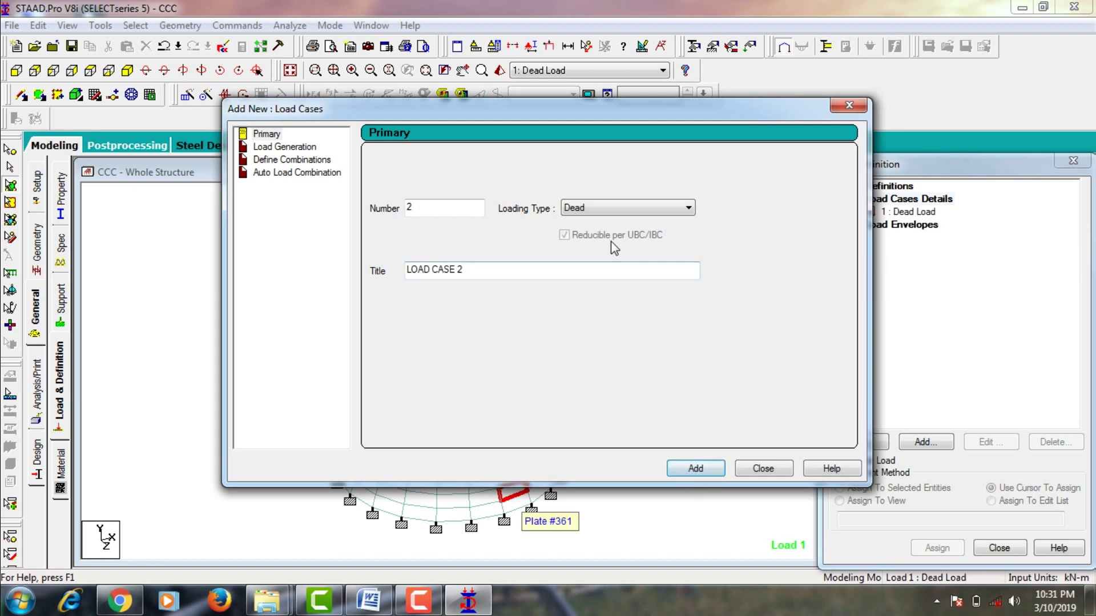
Create load case 2 titled Temp with Temperature loading type.
click(606, 212)
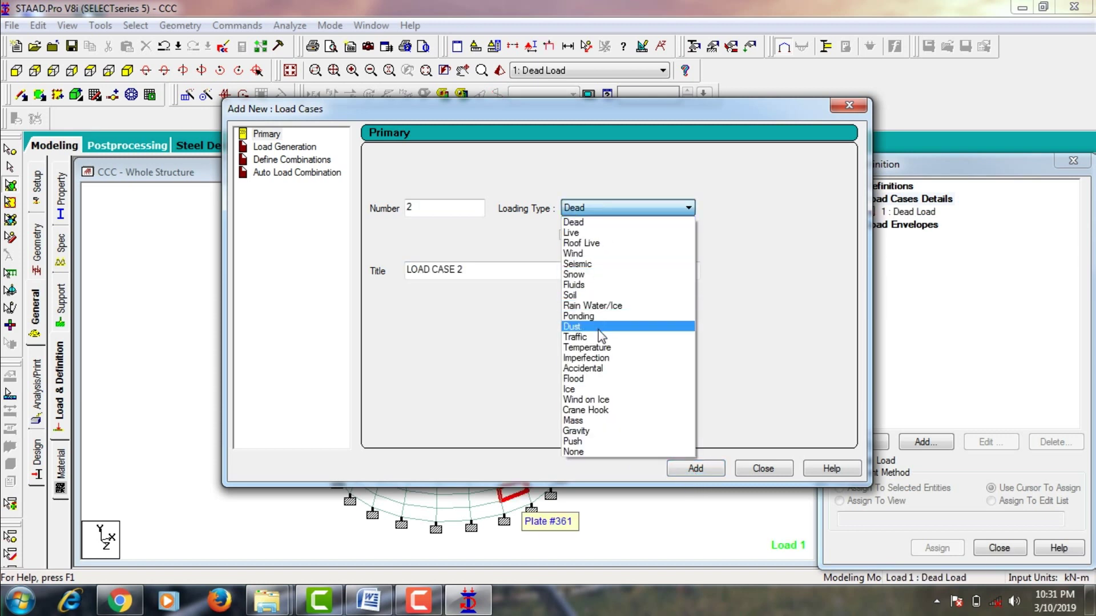
click(601, 348)
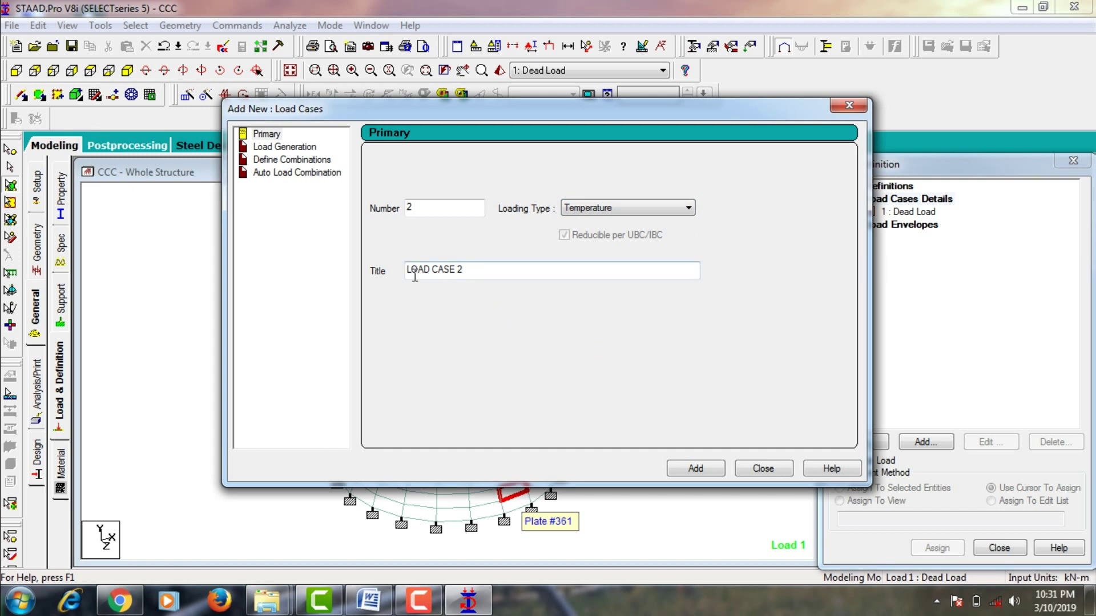
drag(505, 266, 375, 274)
key(Caps_Lock)
text(T)
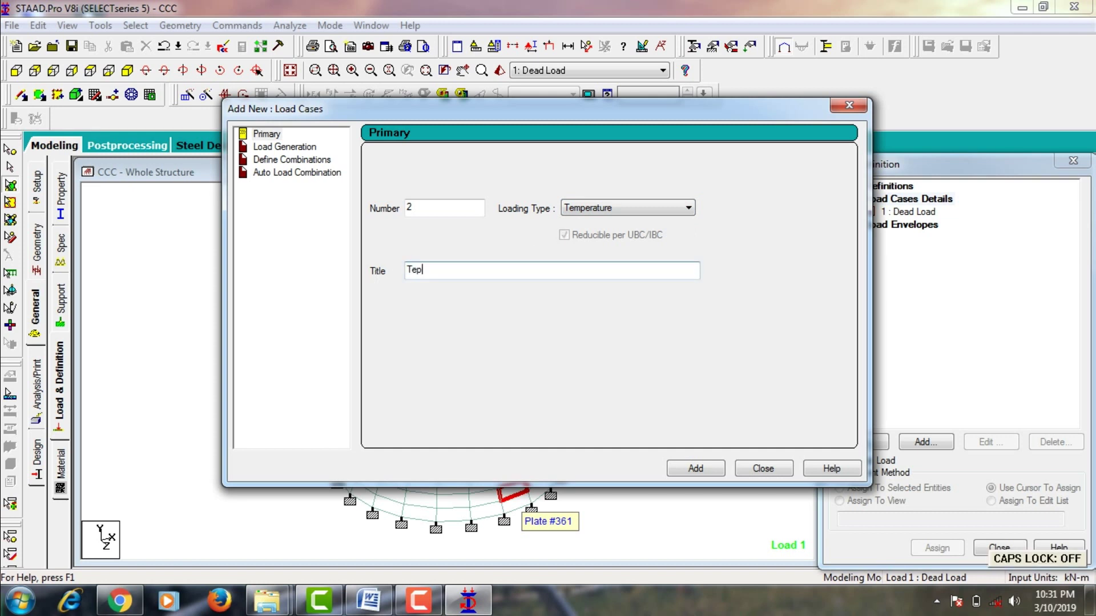
text(emp)
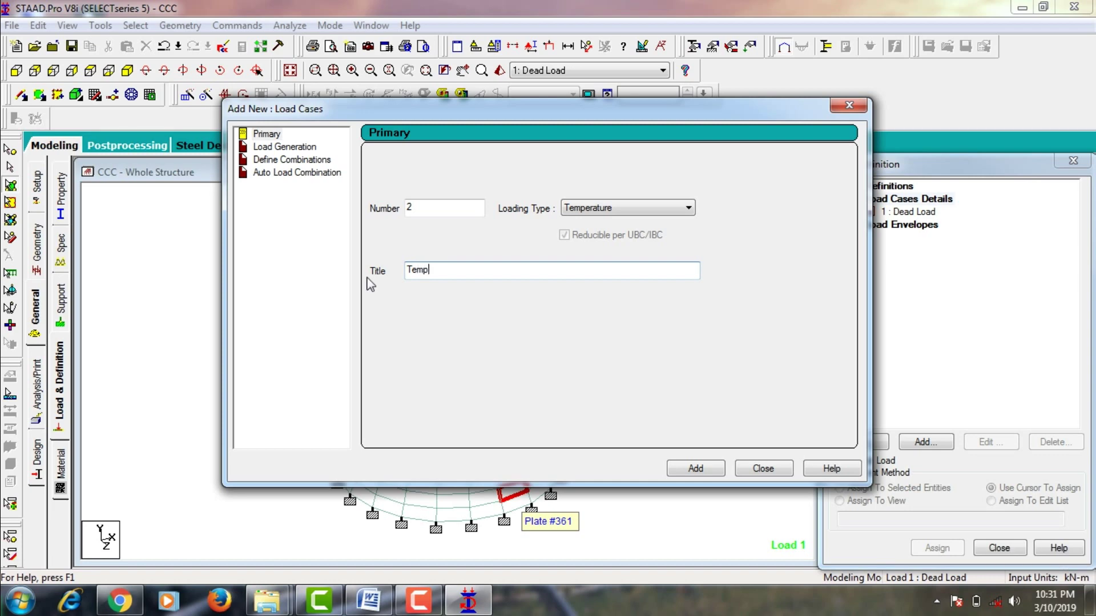
click(702, 469)
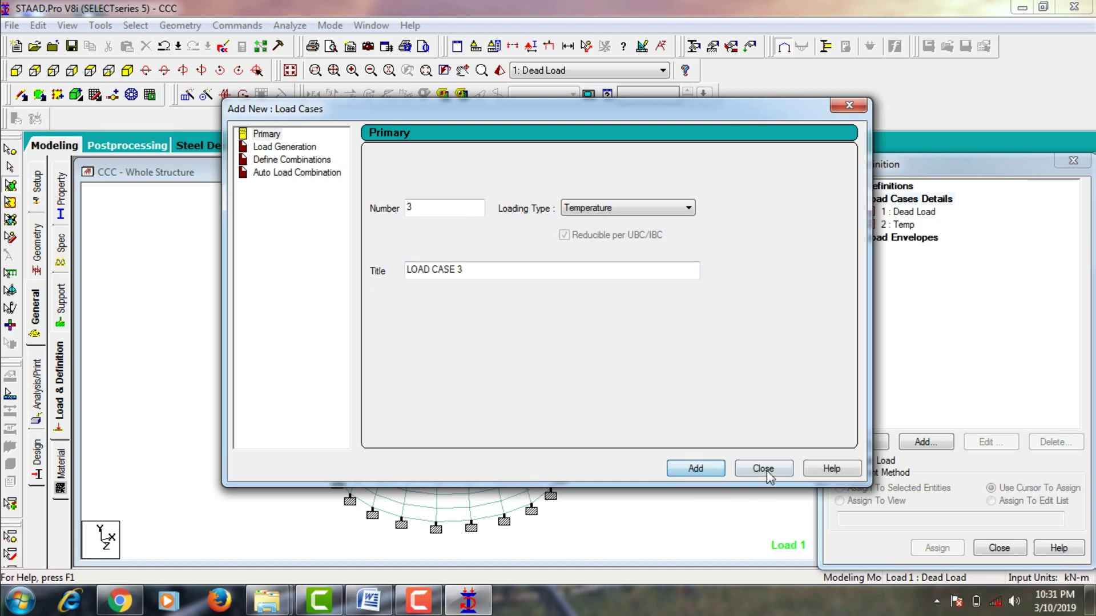
click(765, 471)
click(910, 212)
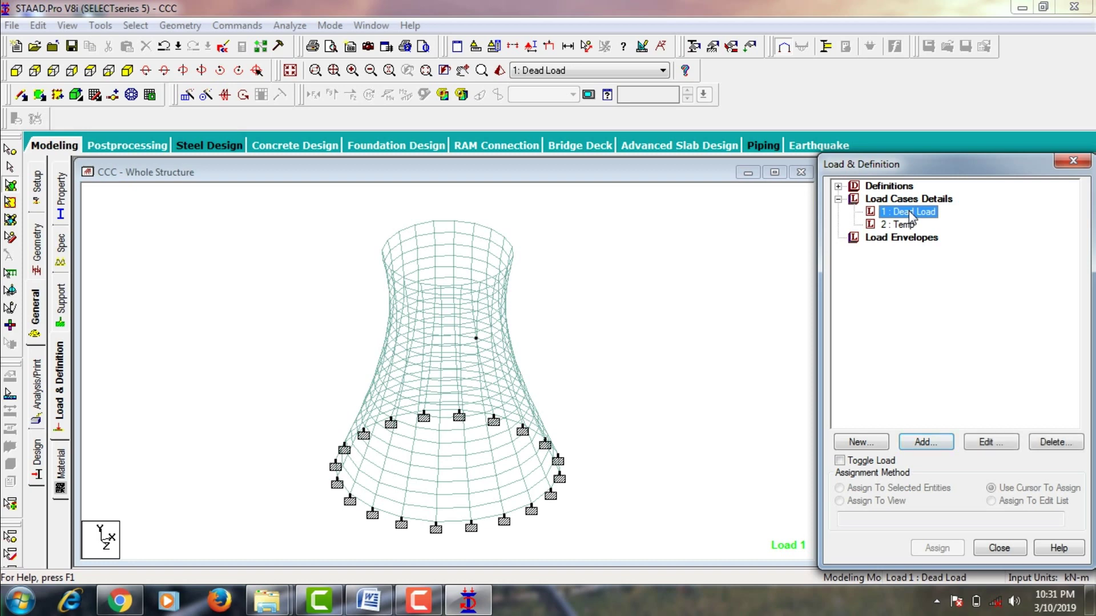
Add SELFWEIGHT Y -1 to Dead Load, assign it to the whole structure, and start Temp's load.
click(922, 444)
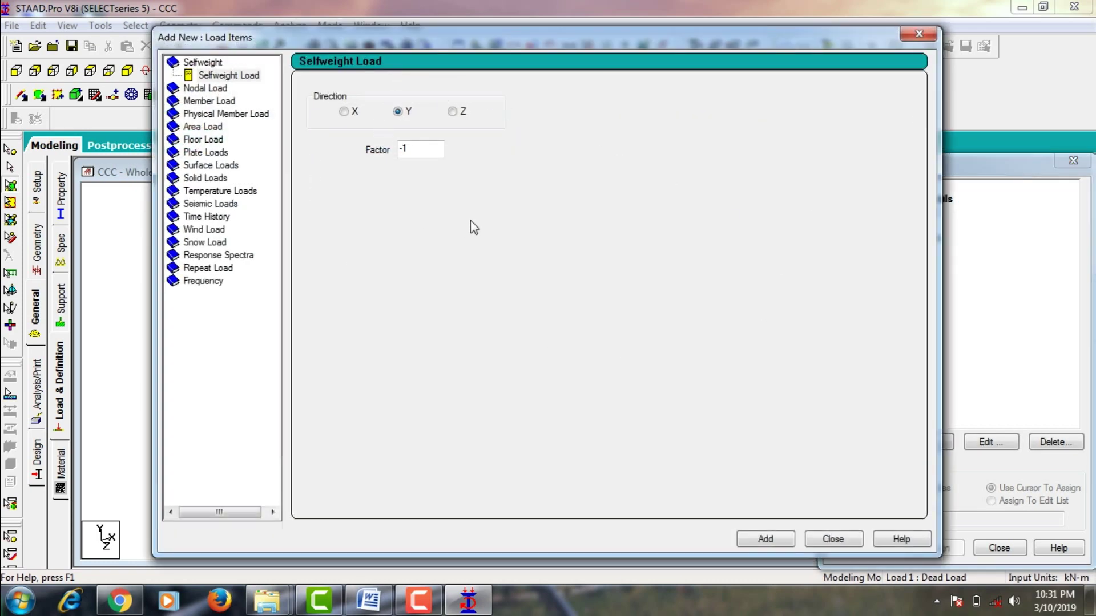
click(762, 540)
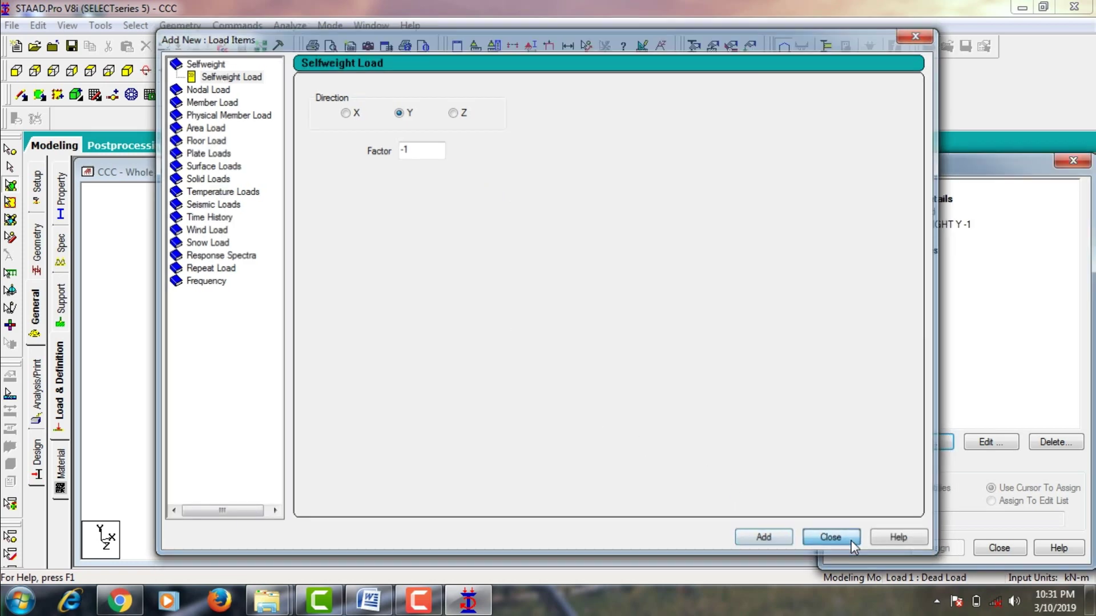
click(852, 540)
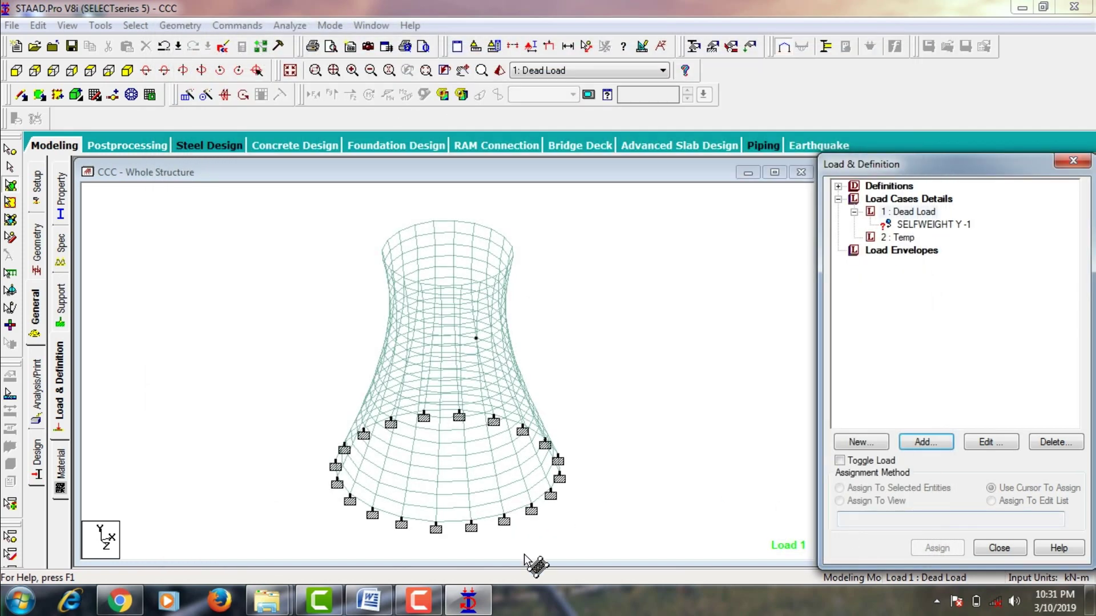
click(900, 224)
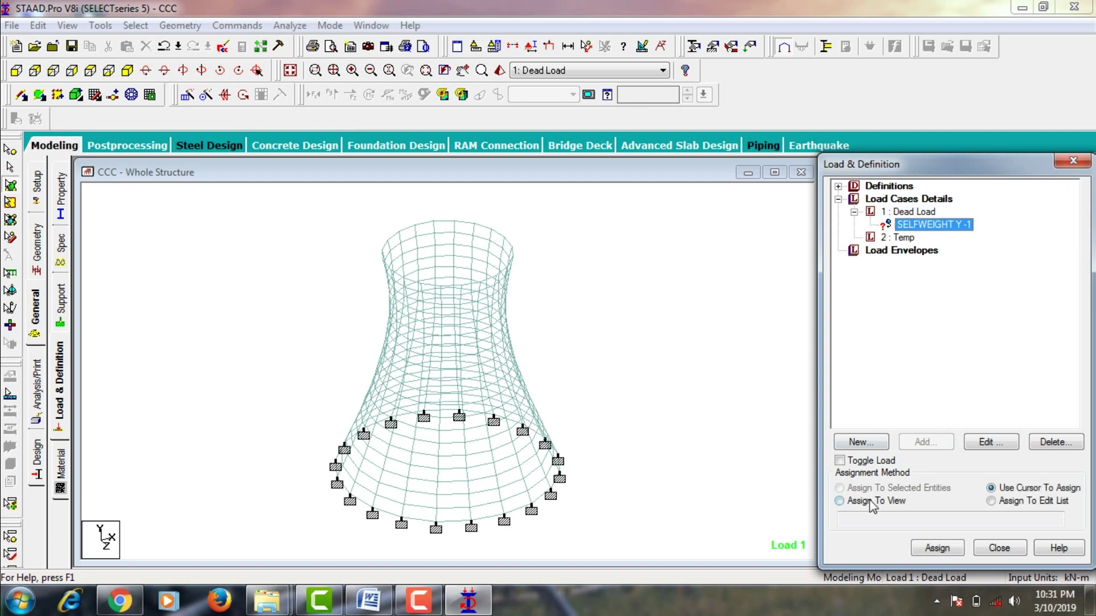
click(839, 501)
click(937, 547)
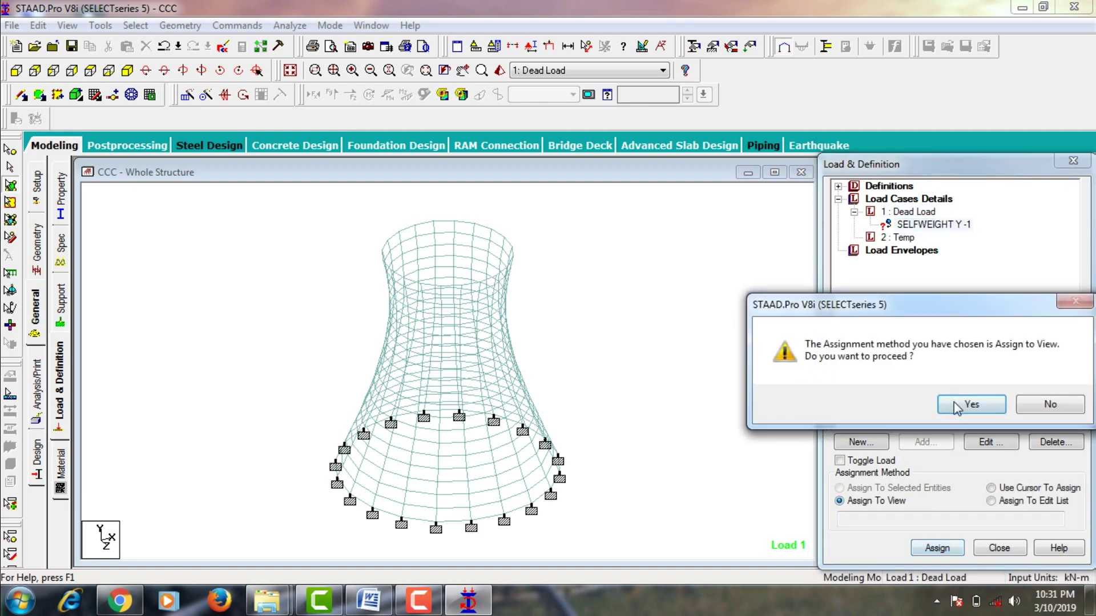
click(950, 403)
click(902, 237)
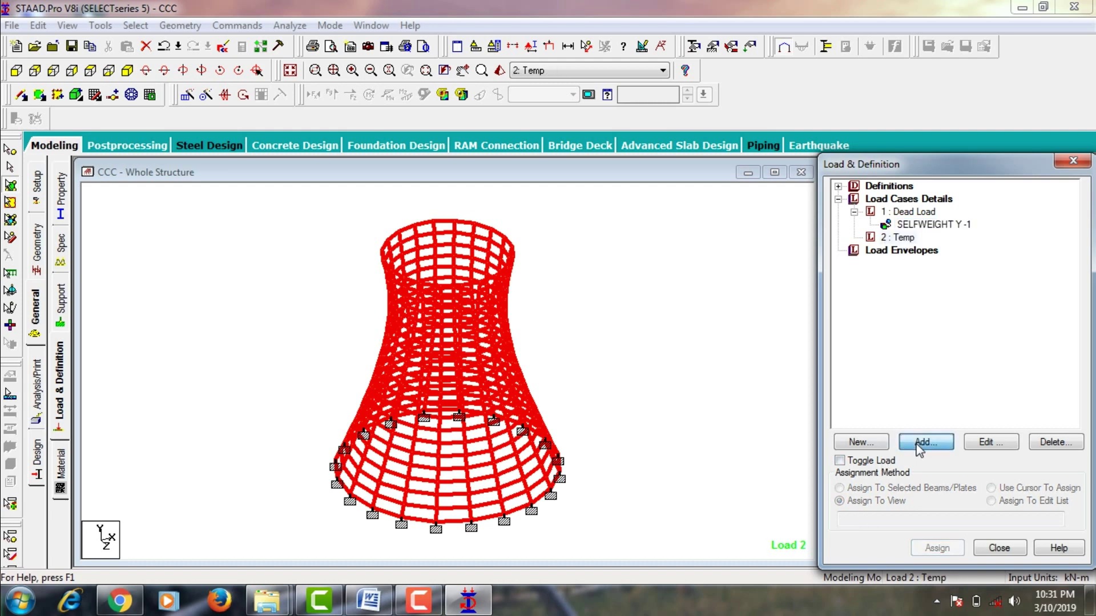
click(921, 443)
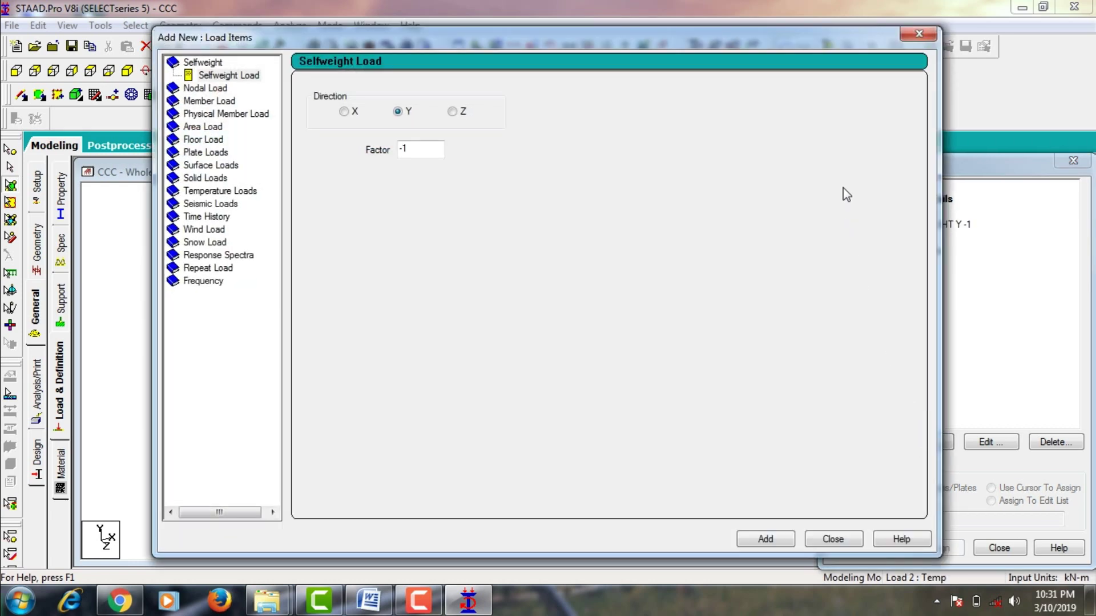
Create a 800, 2400, 1600 temperature load item in the Temp load case.
click(207, 192)
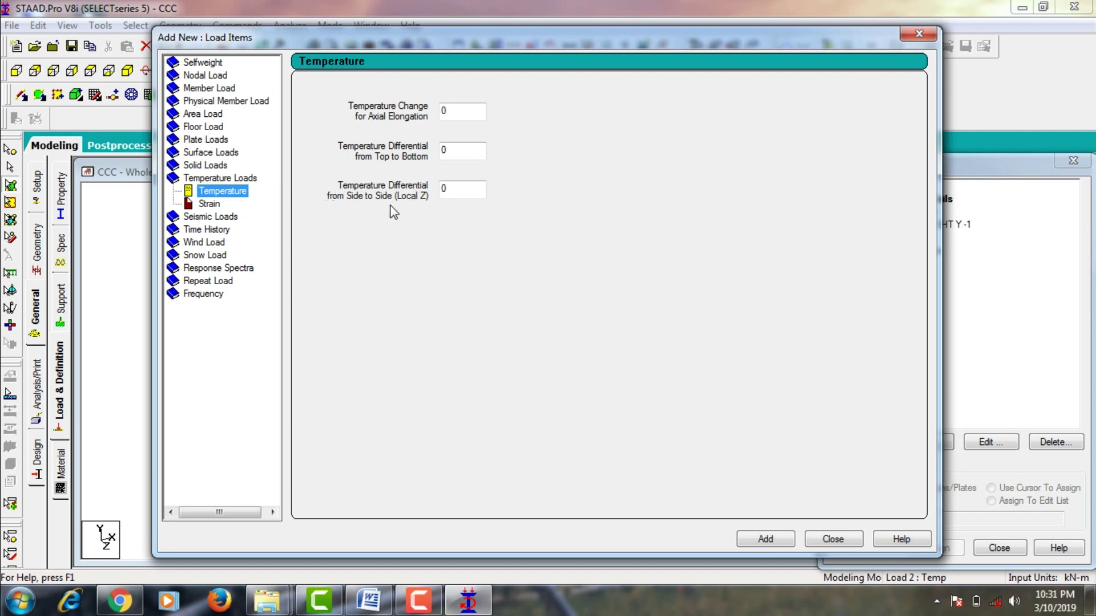
click(461, 112)
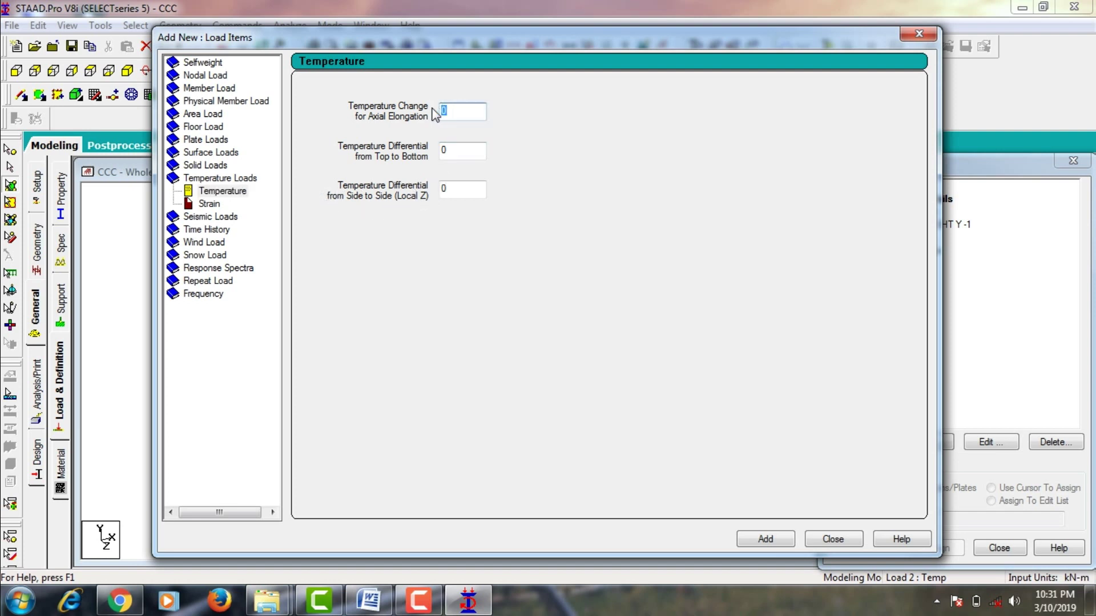
text(800)
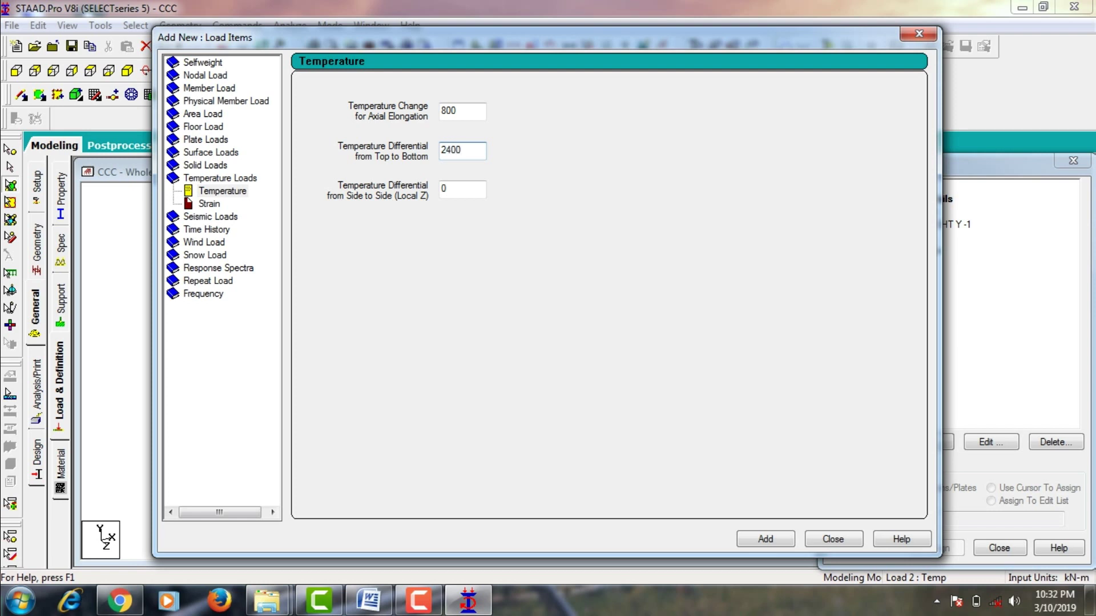
key(Tab)
click(779, 537)
click(832, 539)
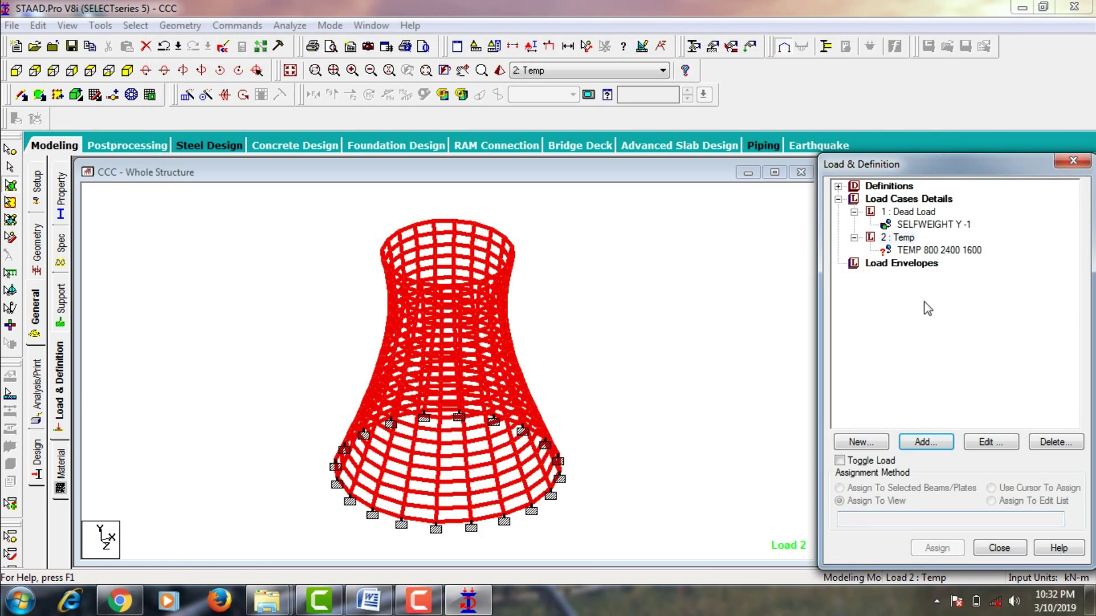
click(920, 251)
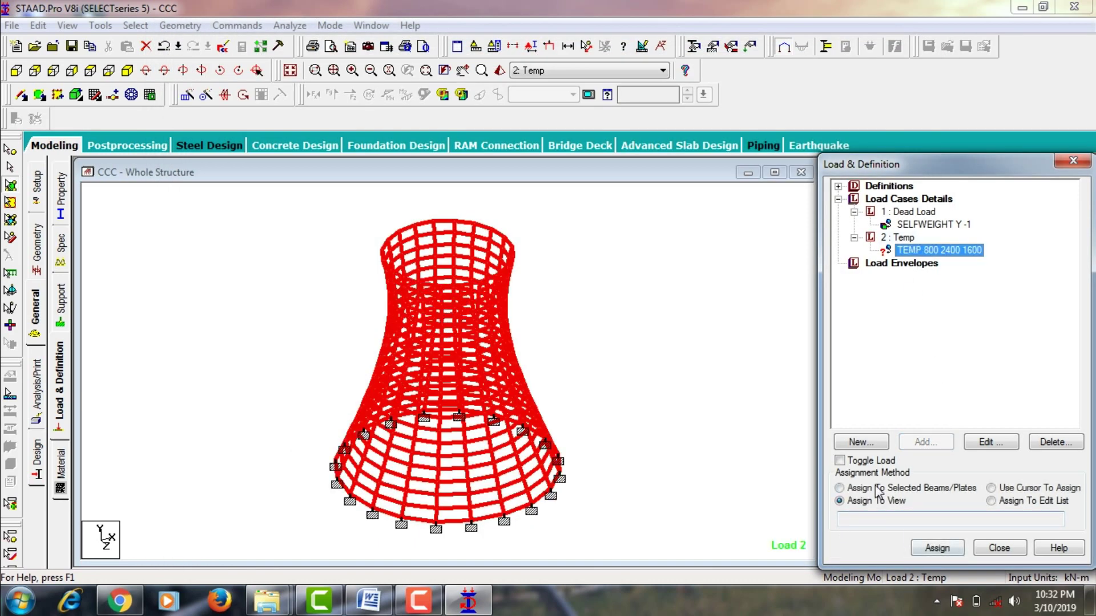
click(869, 502)
click(941, 549)
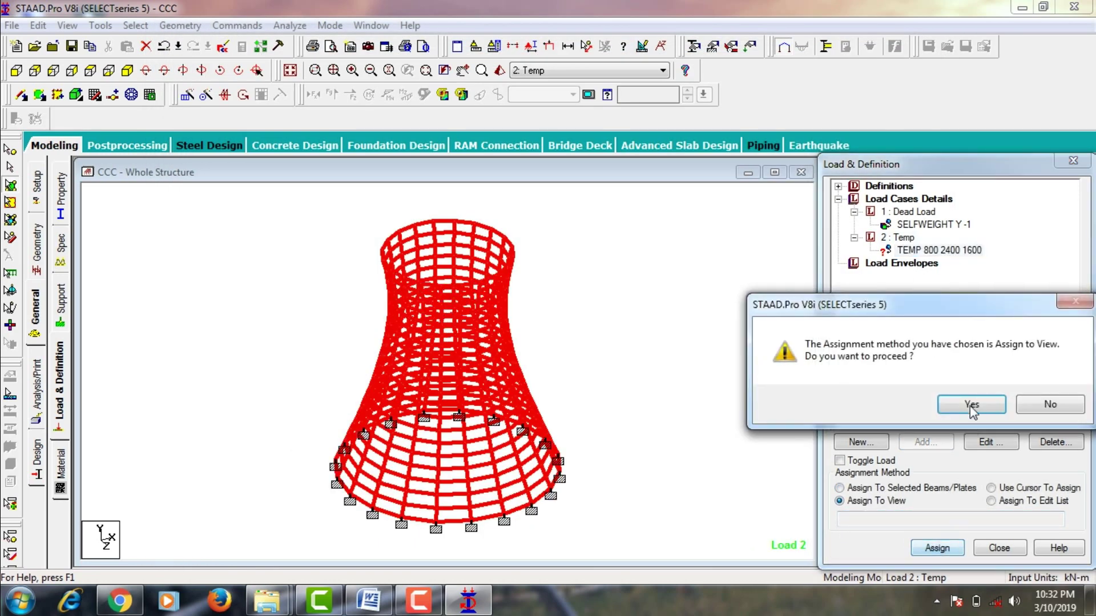
click(973, 406)
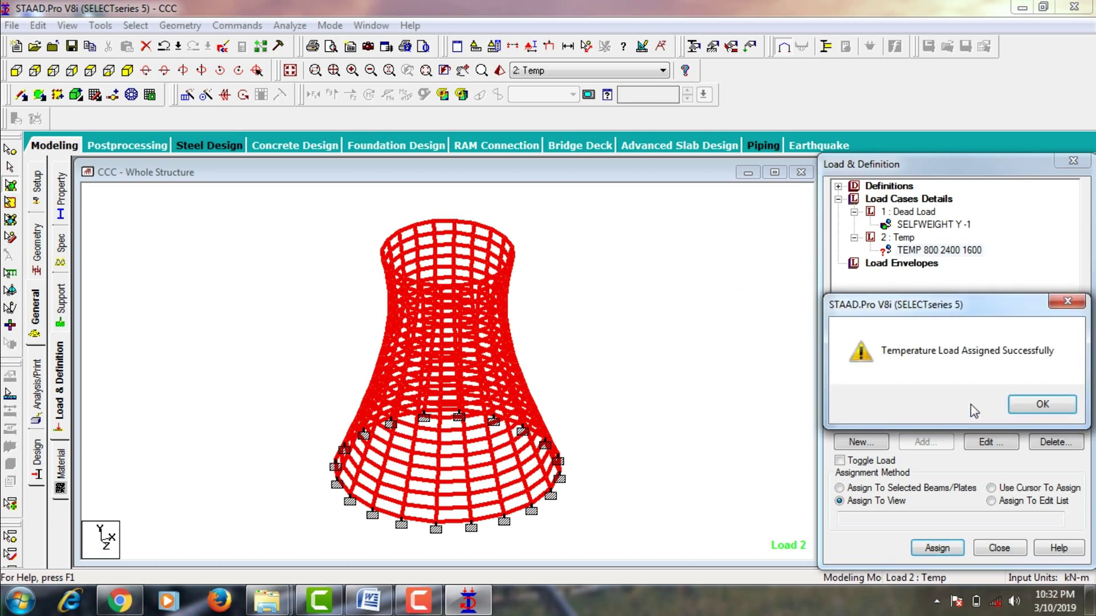
click(1036, 409)
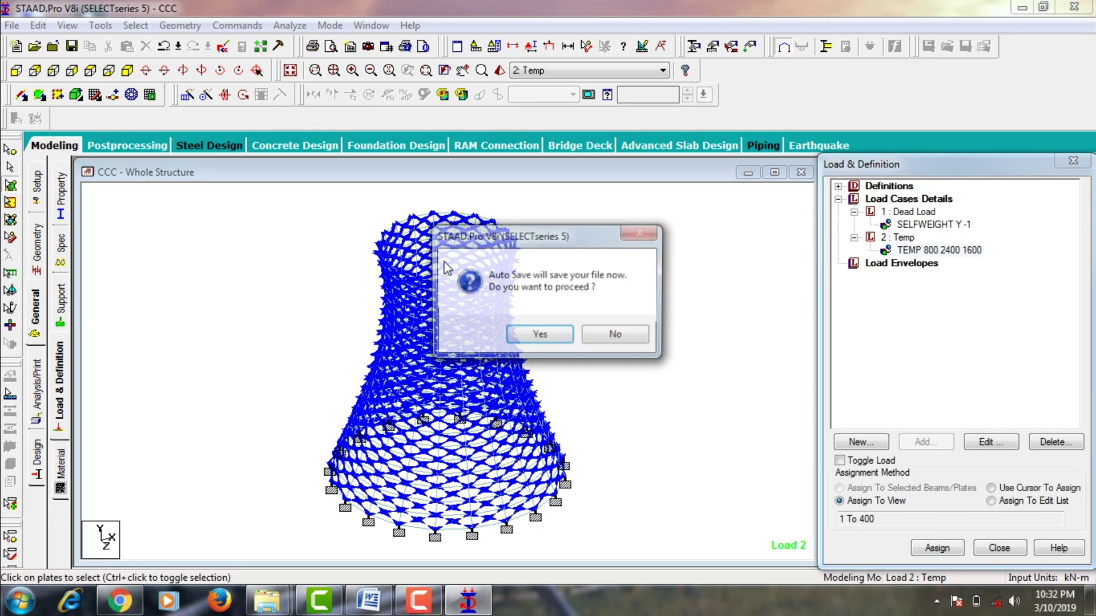
Save the modified chimney model and review the input listing.
click(485, 336)
click(449, 321)
scroll(516, 342, up, 5)
scroll(512, 345, up, 5)
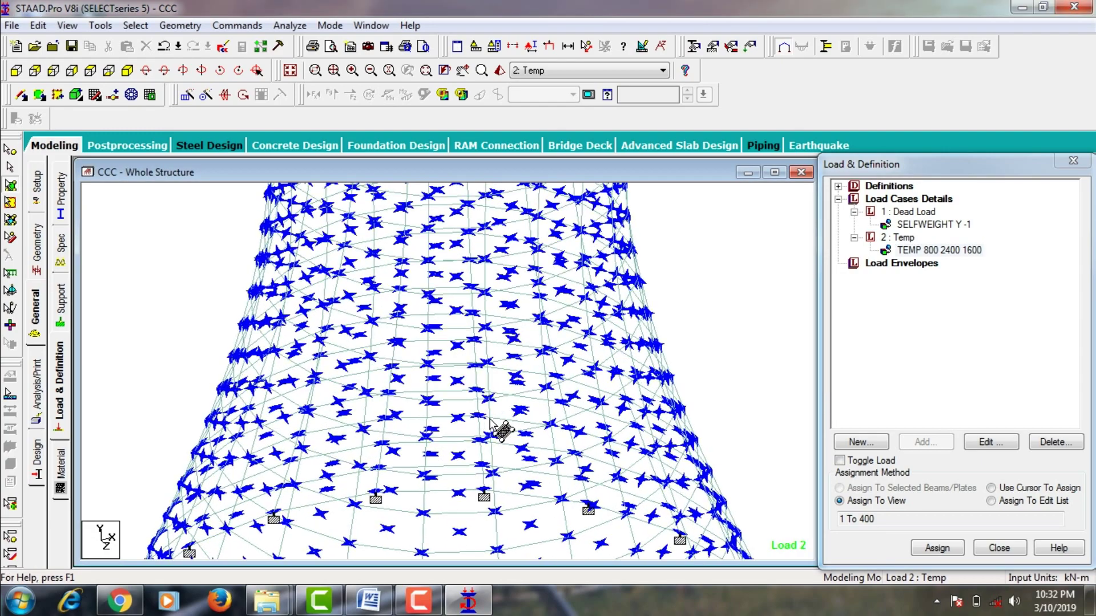
scroll(531, 423, down, 3)
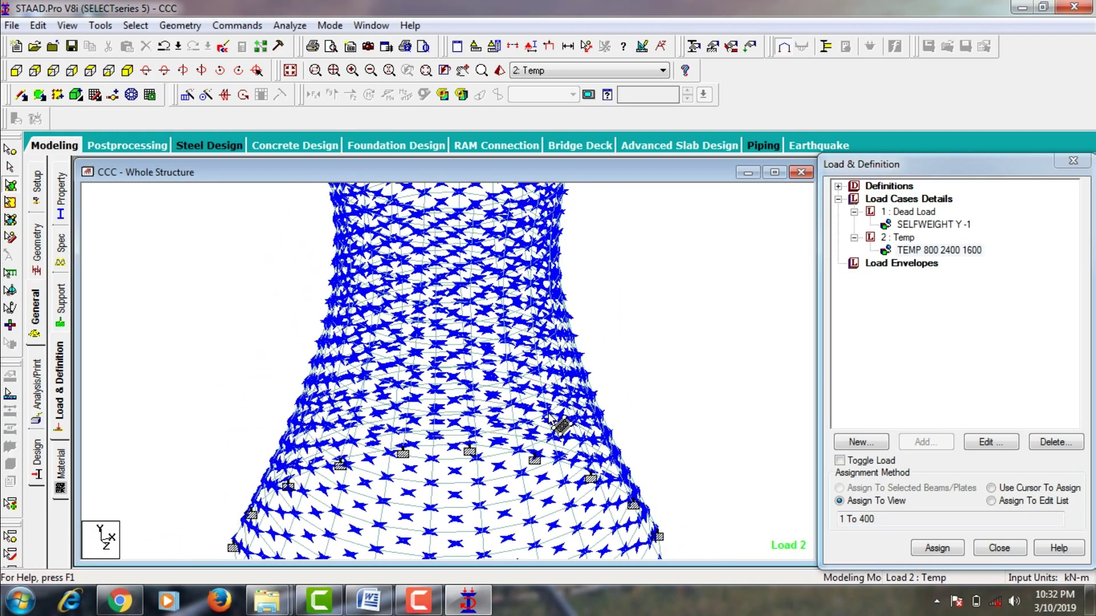
scroll(406, 489, up, 3)
scroll(361, 499, up, 3)
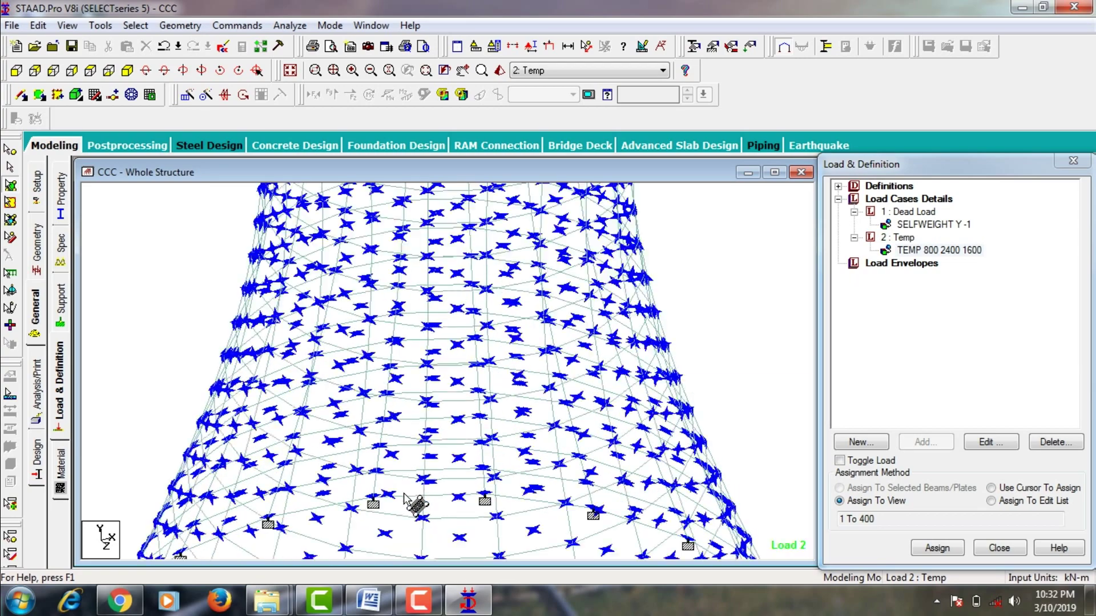
scroll(392, 447, down, 4)
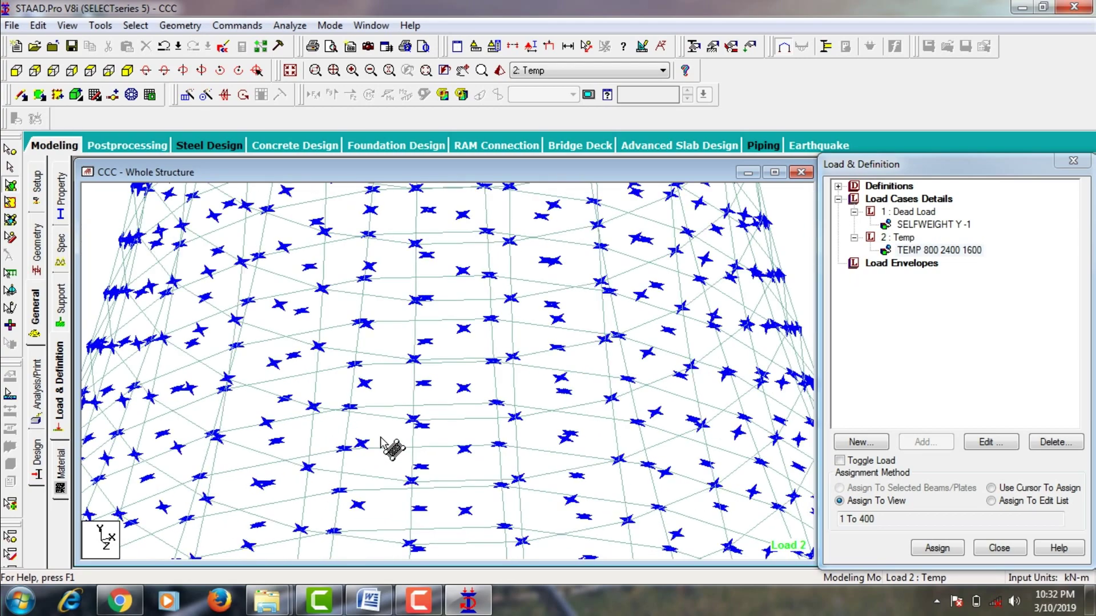
Assign CONCRETE material to all plates of the tower in view.
click(62, 473)
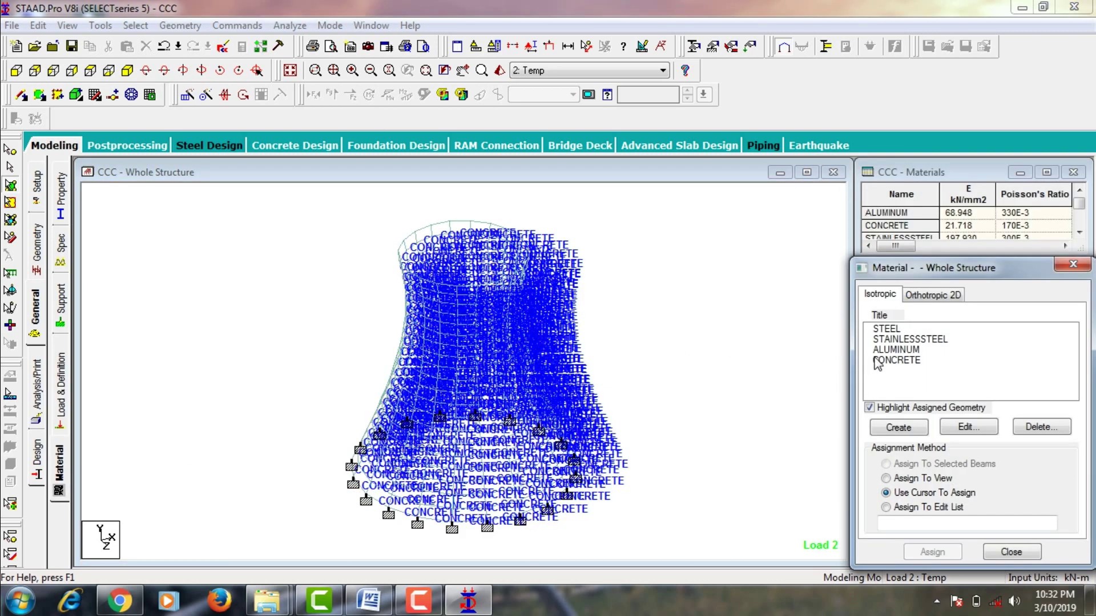
click(897, 361)
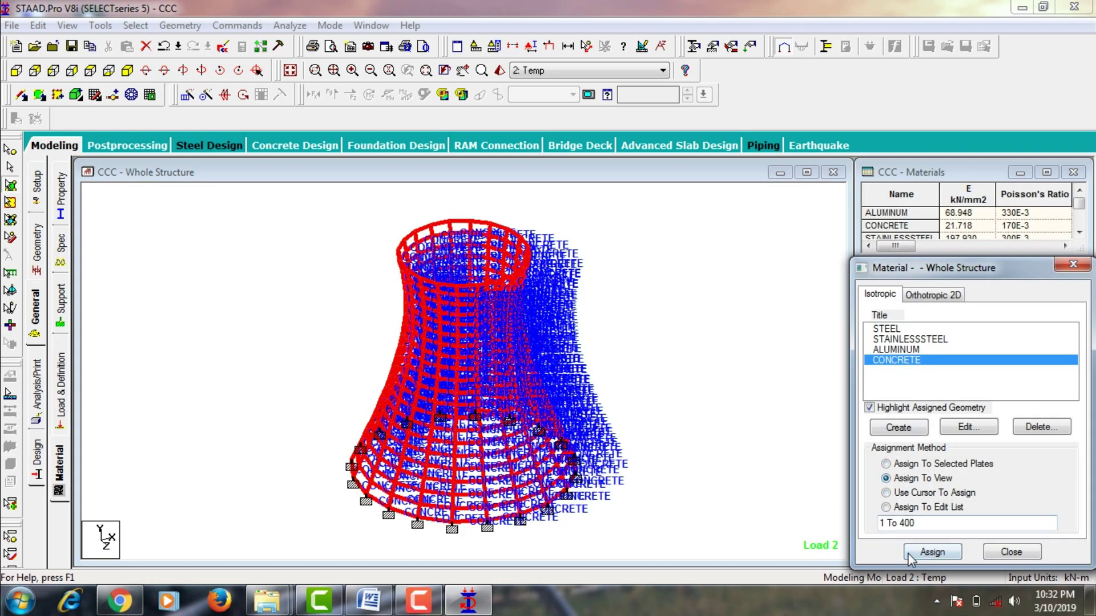
click(907, 553)
click(972, 456)
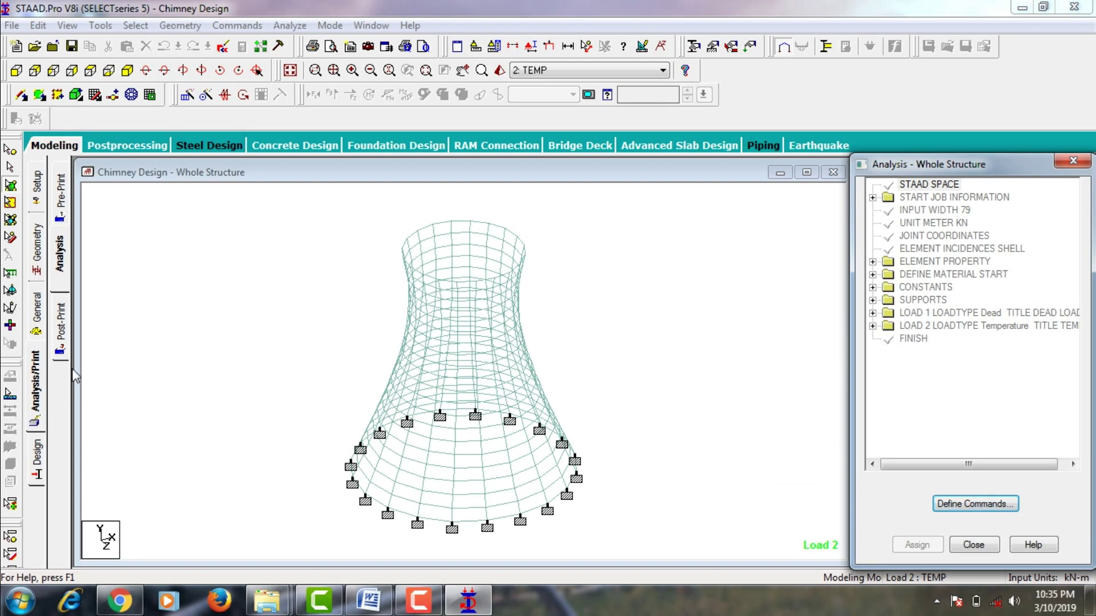
Add a PERFORM ANALYSIS command to the analysis input.
click(45, 391)
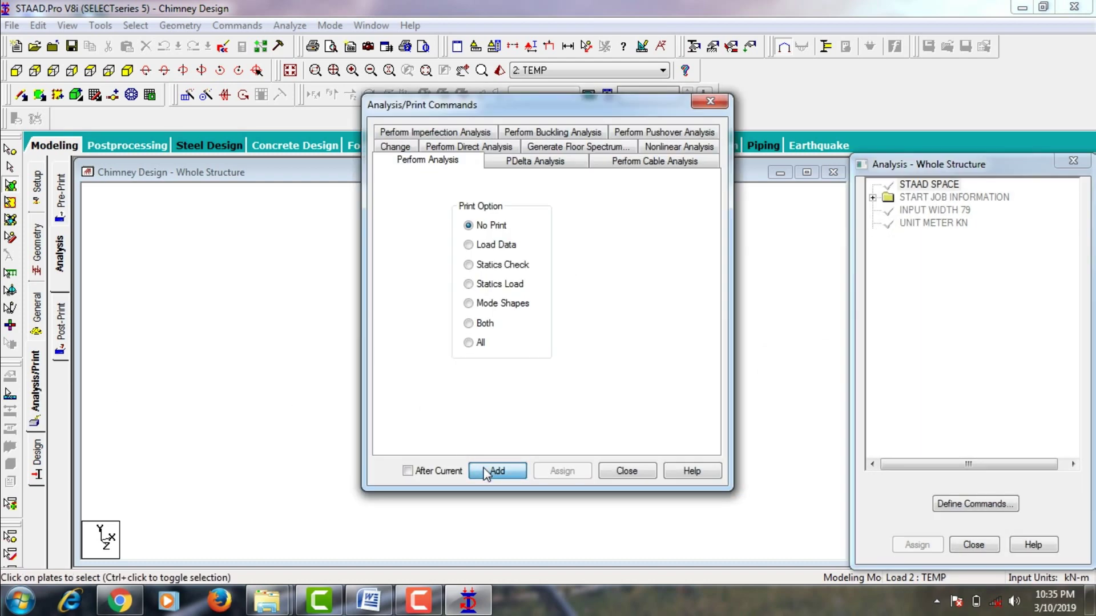
click(486, 471)
click(626, 471)
Save and run the analysis, choosing to continue to post-processing afterwards.
click(291, 26)
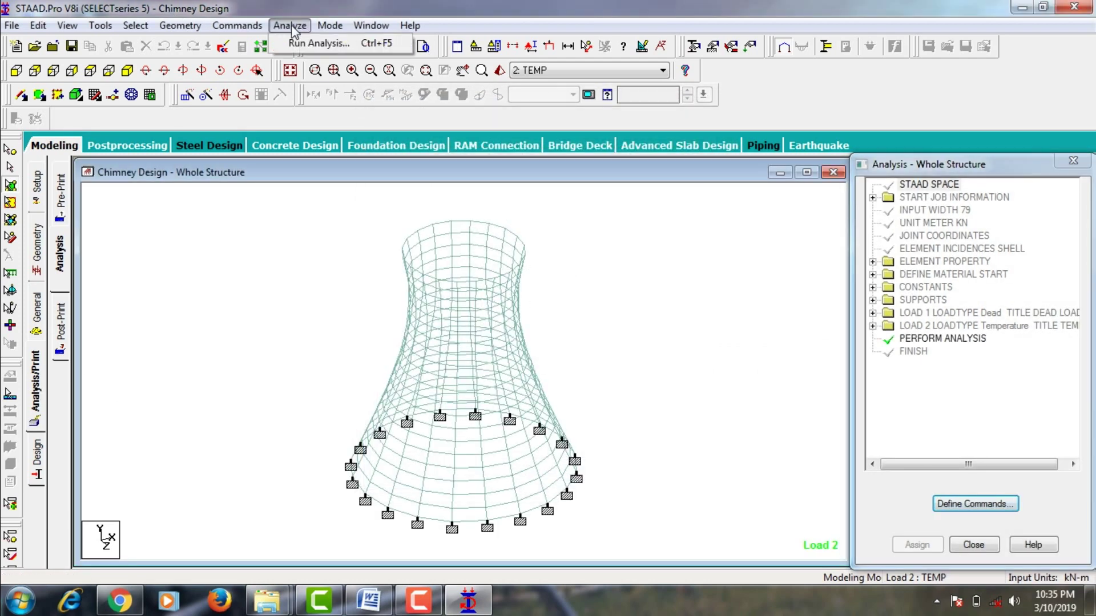
click(316, 43)
click(447, 329)
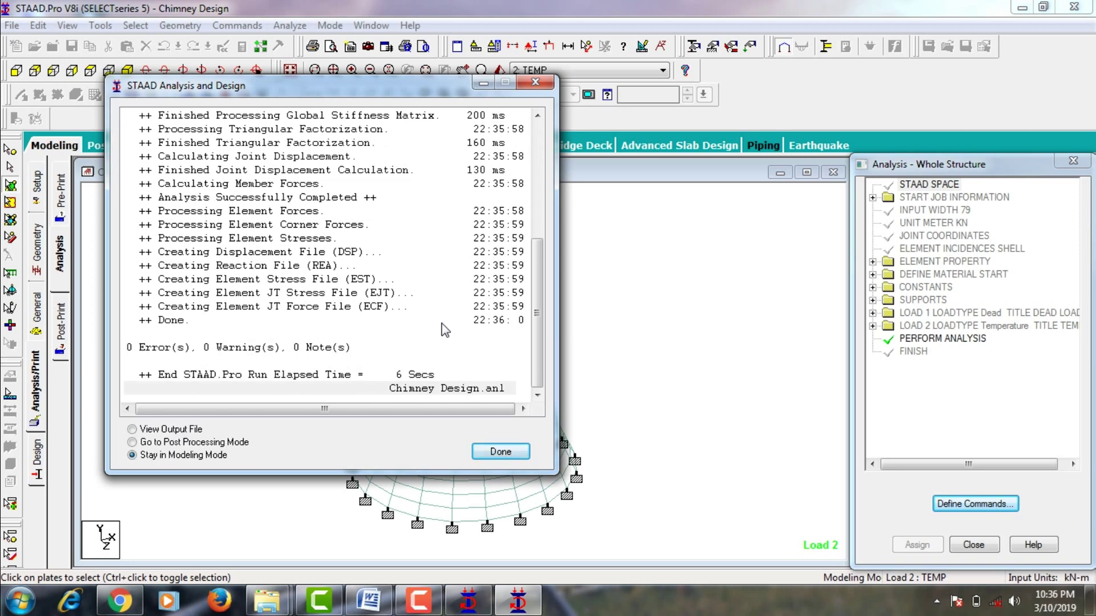
click(225, 443)
Enter post-processing with both load cases applied in Results Setup.
click(496, 452)
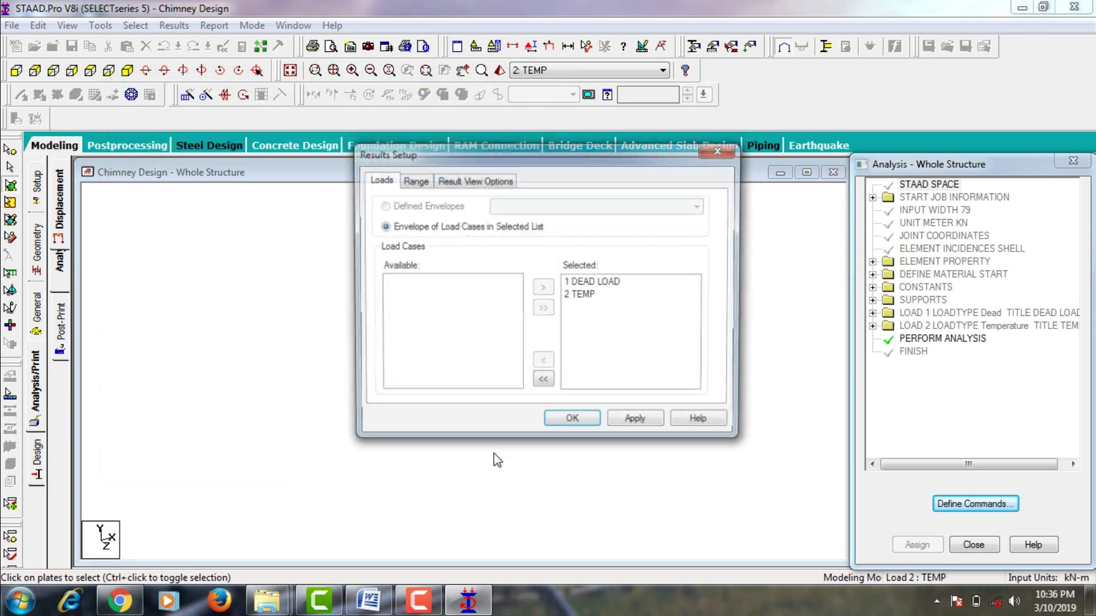
click(637, 423)
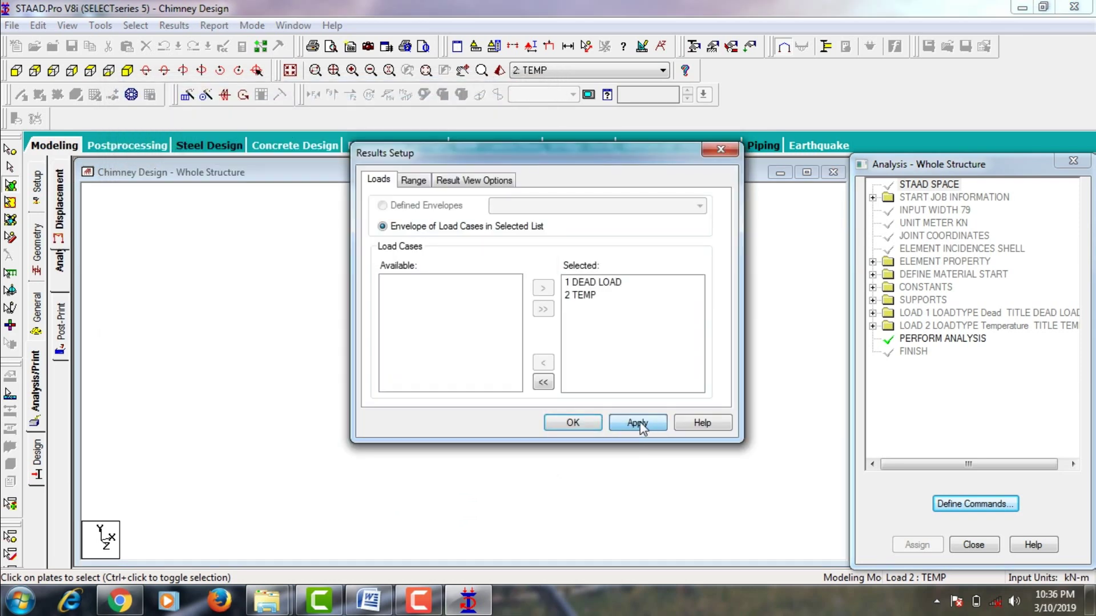
click(577, 423)
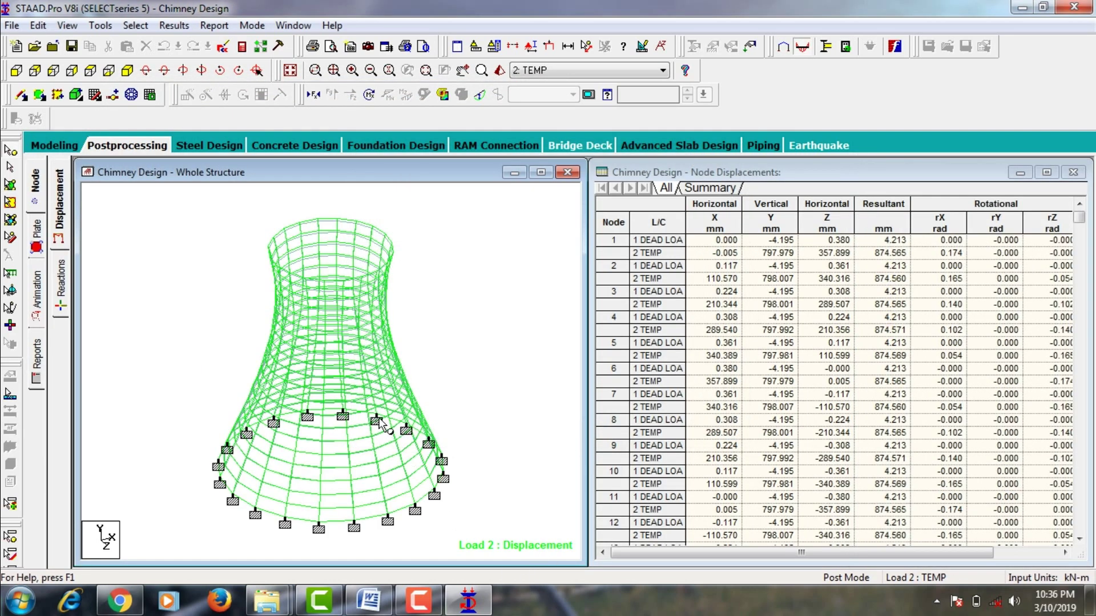
Show results for the 1: DEAD LOAD case and bring up the plate stress settings.
click(574, 68)
click(570, 84)
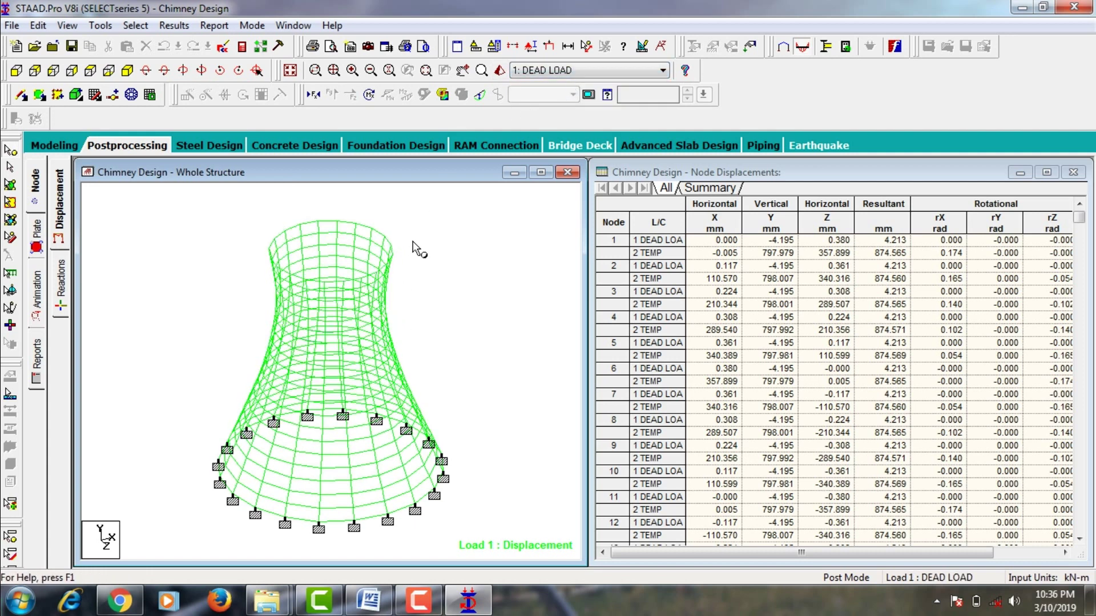
click(41, 239)
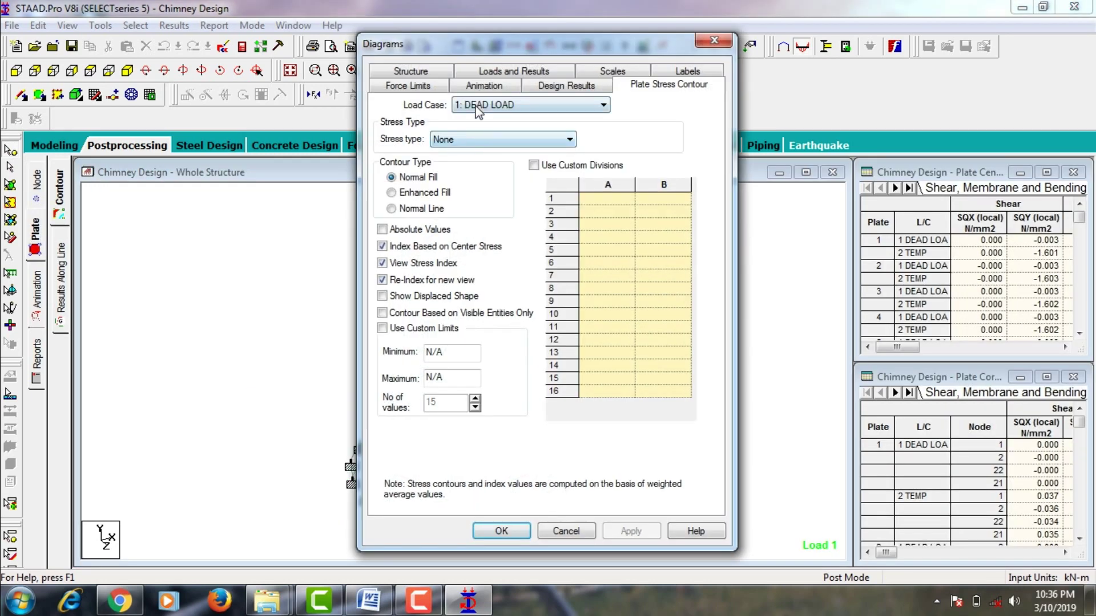
Contour the plates with Max Absolute stress for Dead Load, ranging 0.189 to 1.56 N/mm2.
click(477, 140)
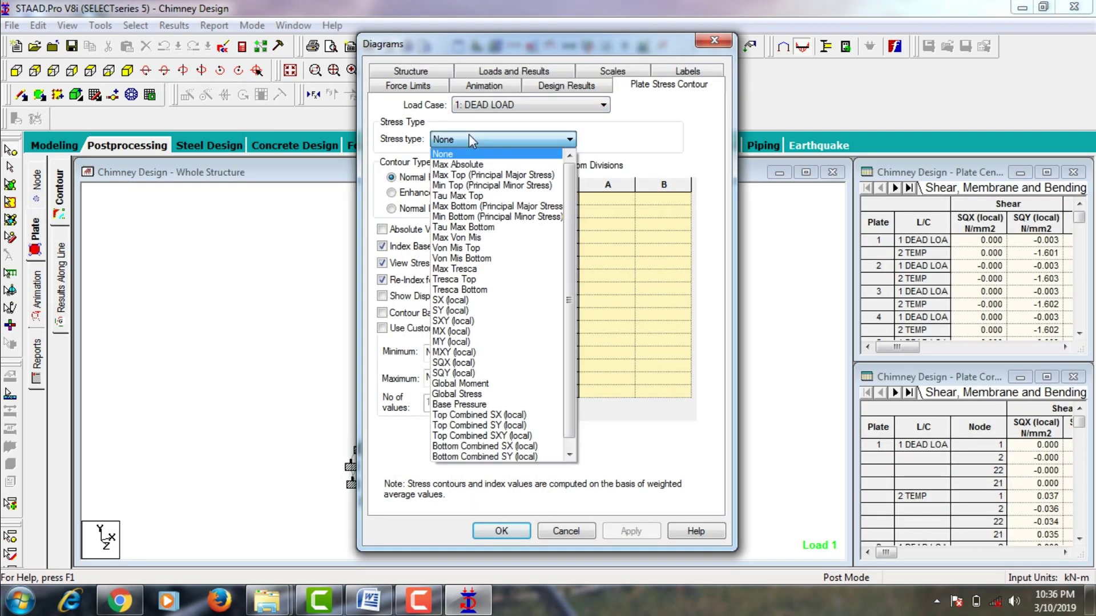
click(477, 165)
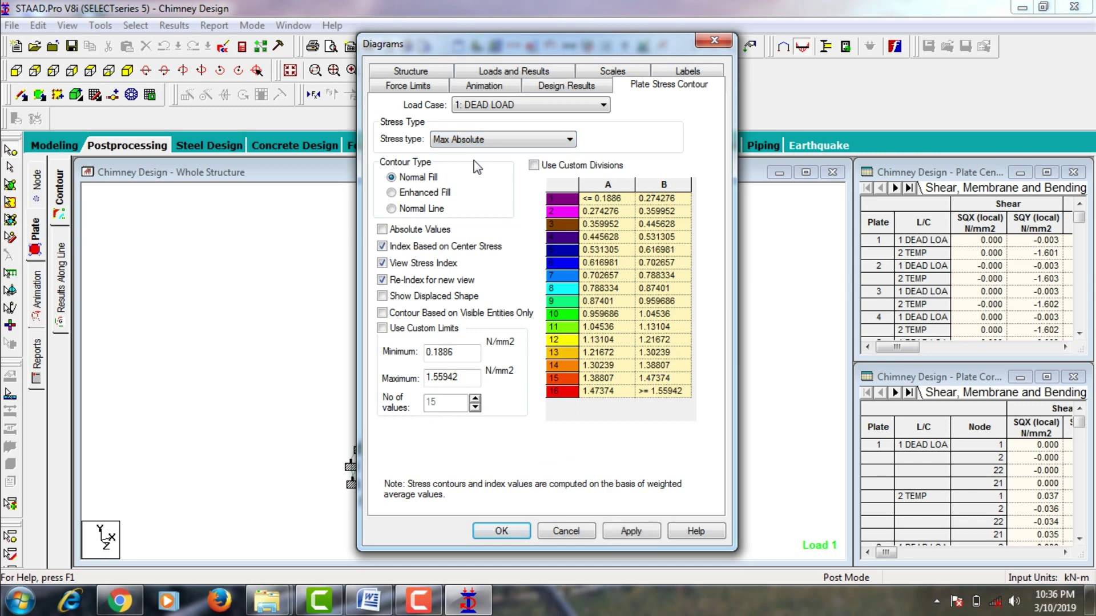
click(631, 531)
click(520, 531)
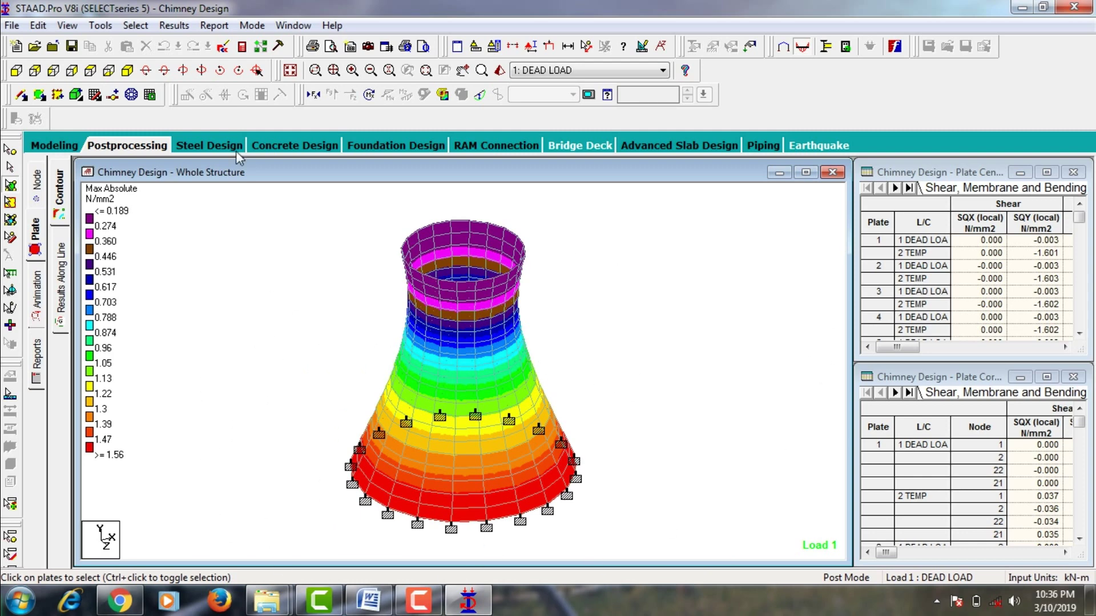
Set the diagram animation type to Deflection.
click(37, 300)
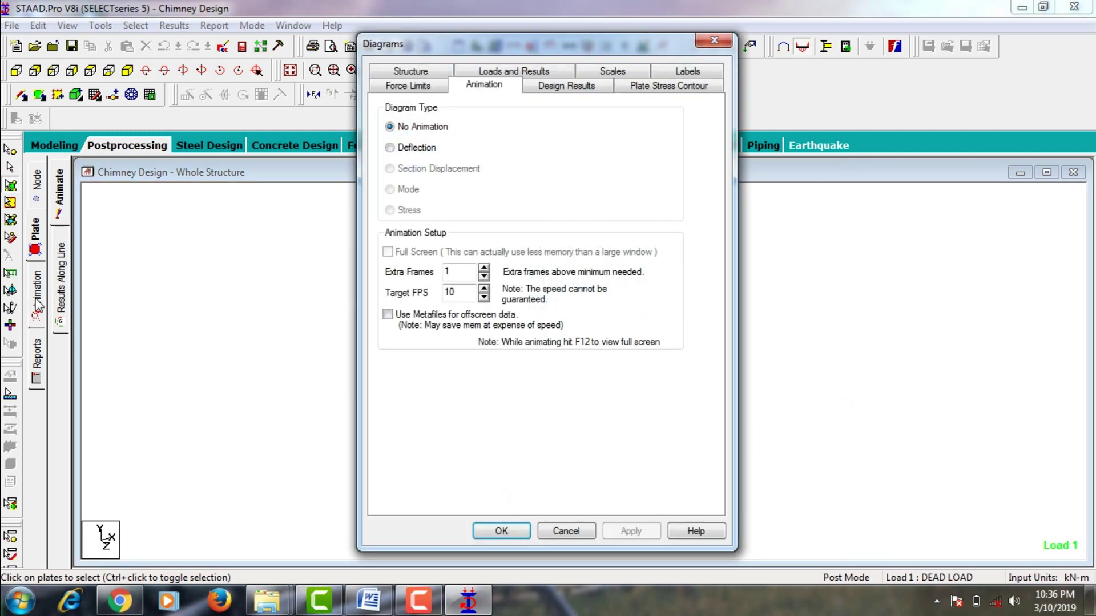
click(412, 148)
click(623, 531)
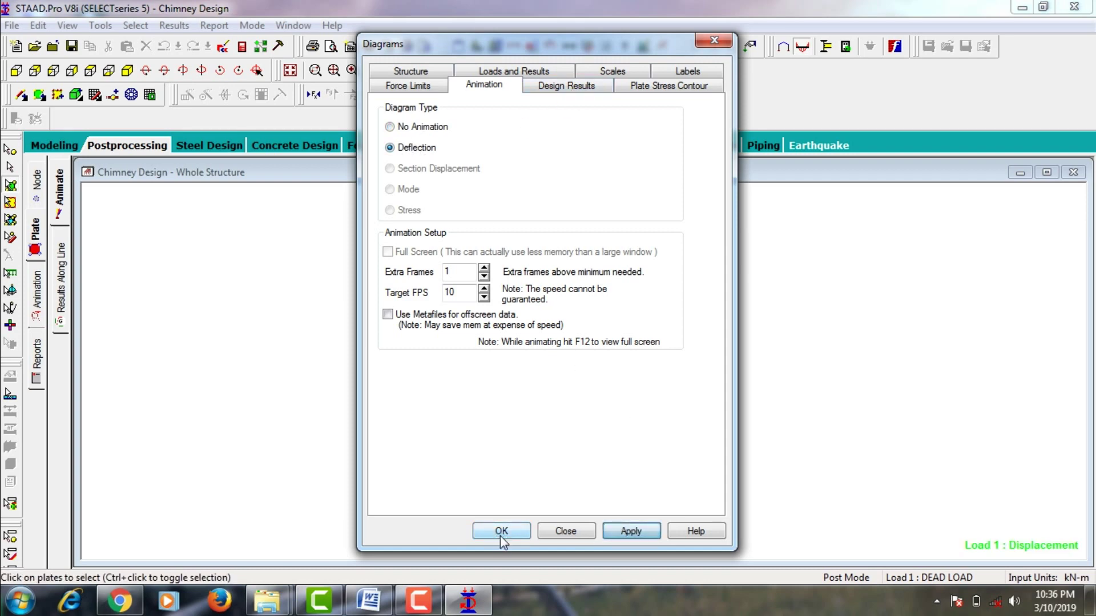
click(501, 533)
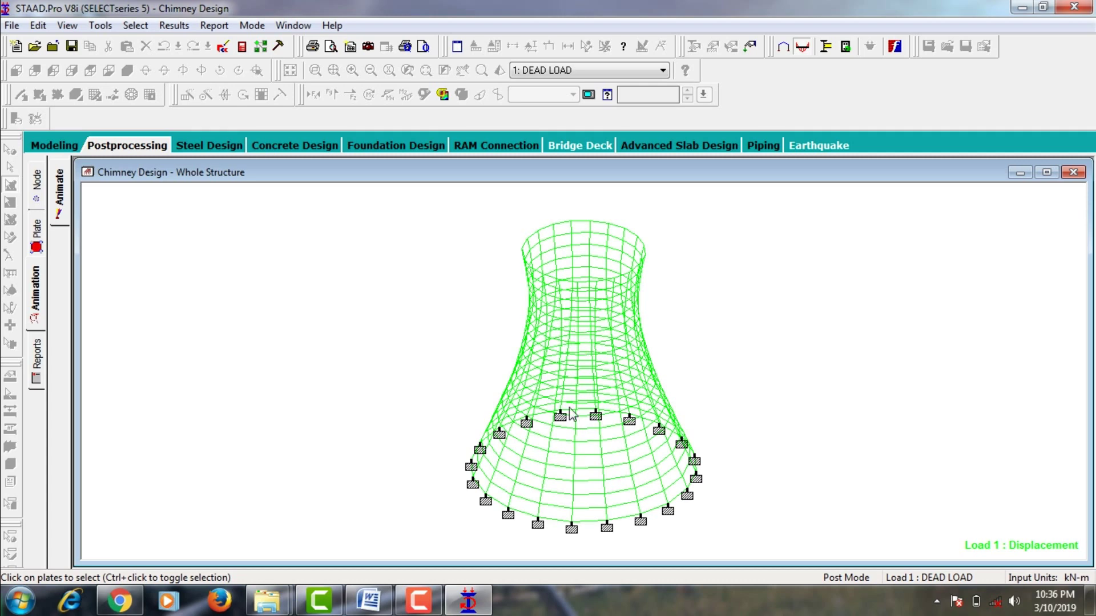
Switch to the 2: TEMP load case and animate the chimney's deflected shape.
click(588, 70)
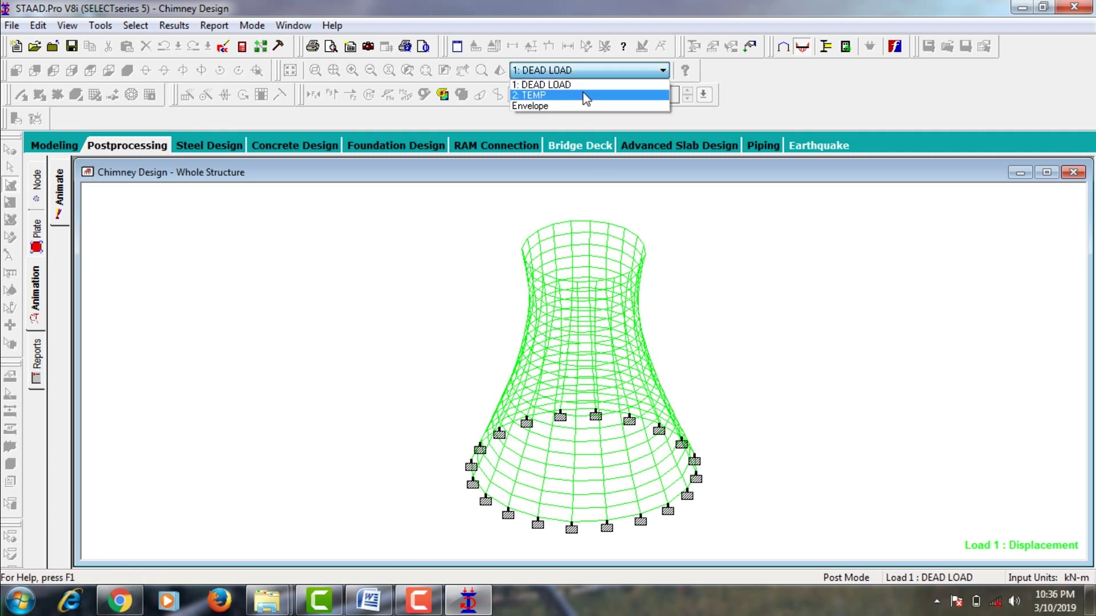
click(583, 93)
click(587, 94)
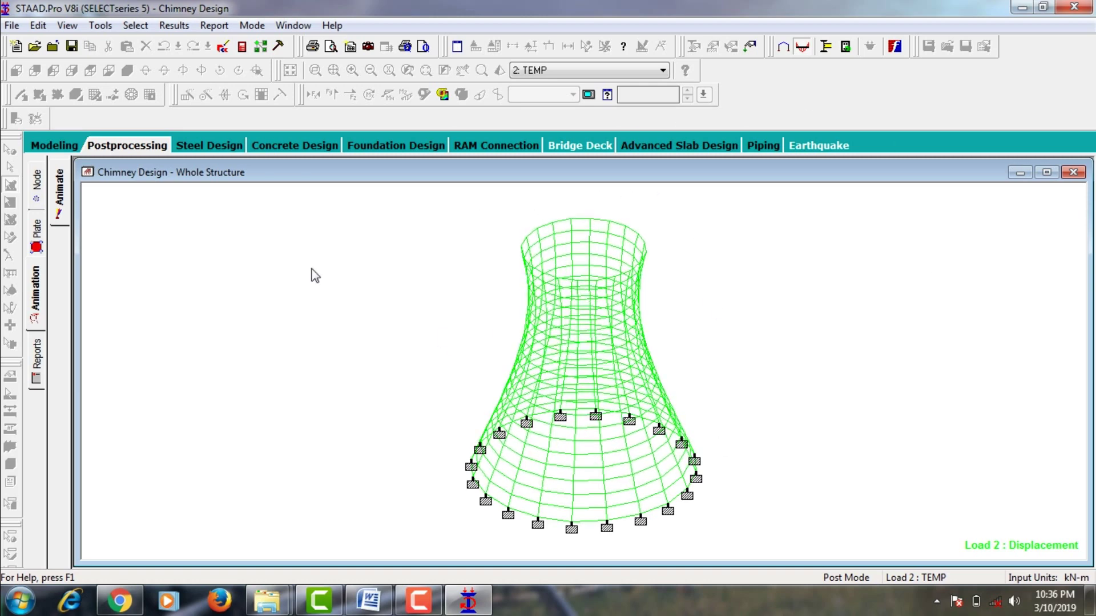
click(34, 303)
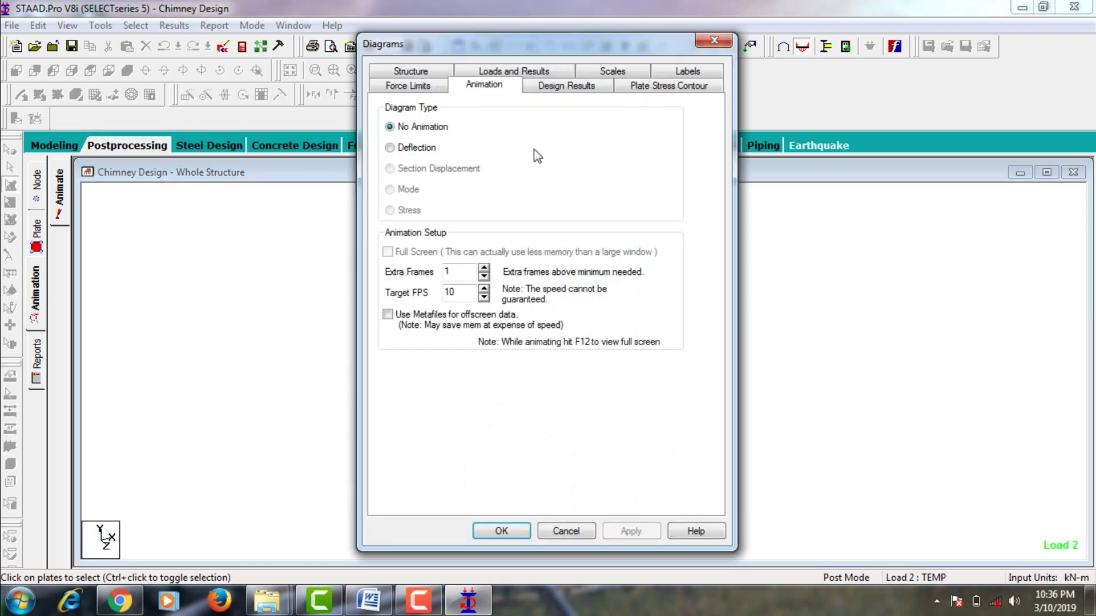
Animate the Max Absolute plate stress under TEMP, then go back to Modeling mode.
click(647, 87)
click(503, 139)
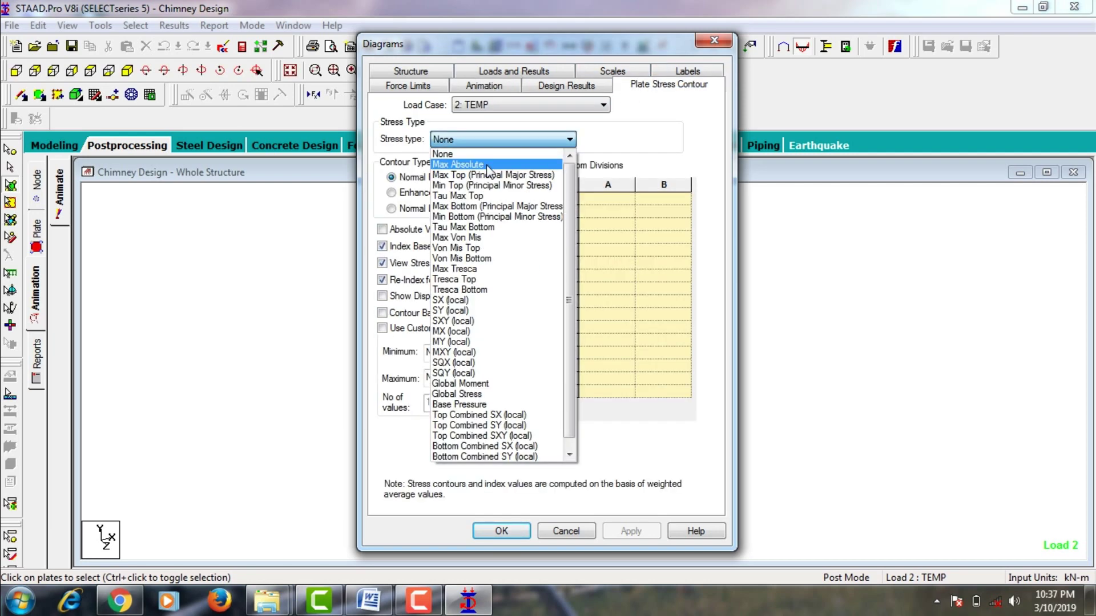
click(490, 253)
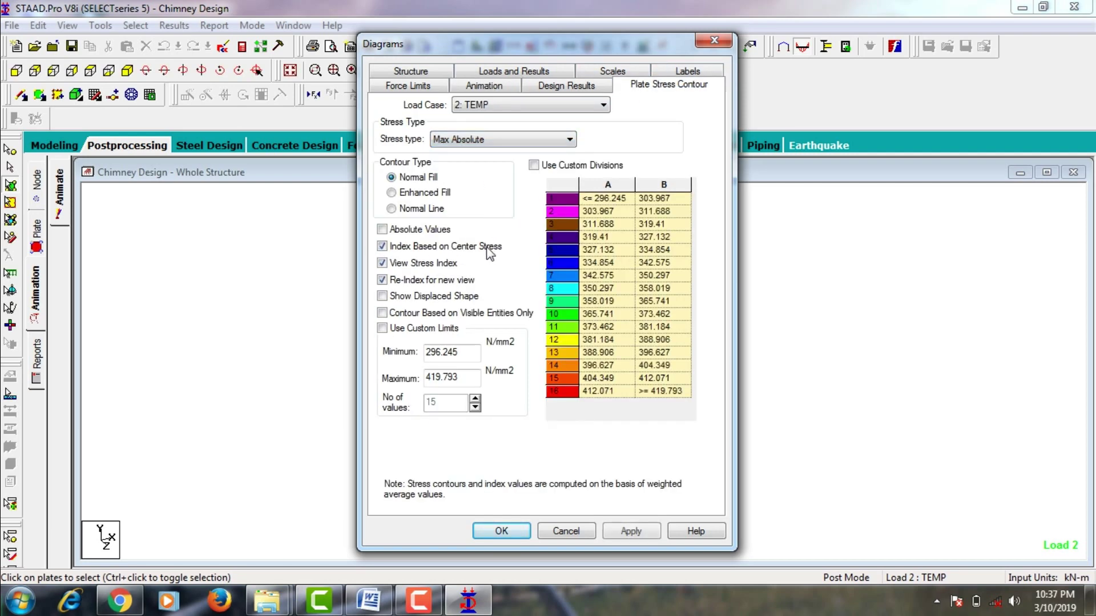
click(505, 87)
click(405, 213)
click(637, 532)
click(501, 531)
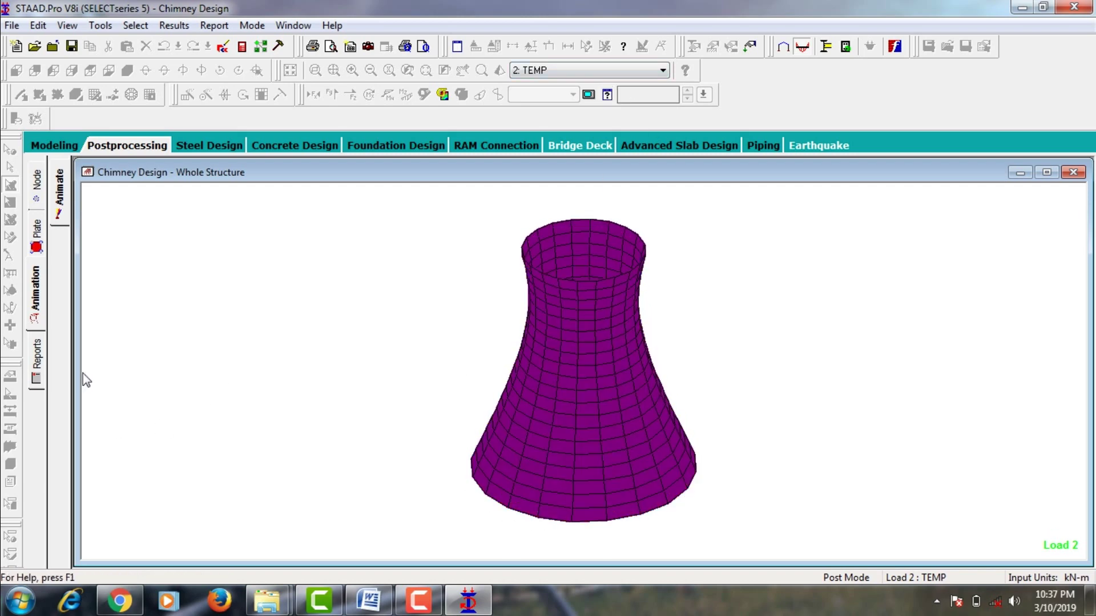
click(53, 146)
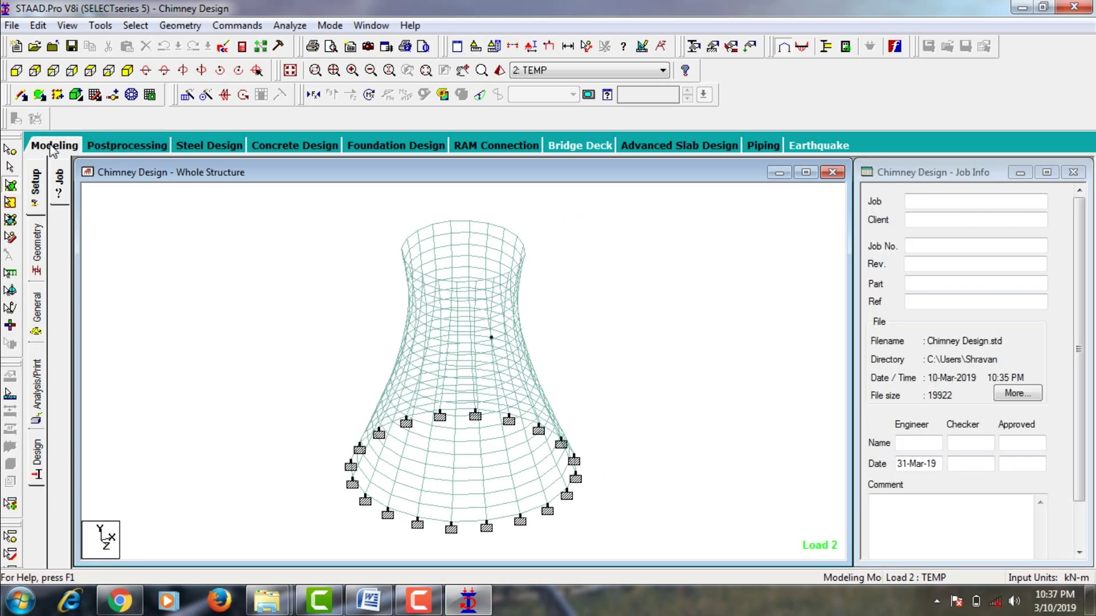
Switch to concrete design using the IS456 code.
click(38, 454)
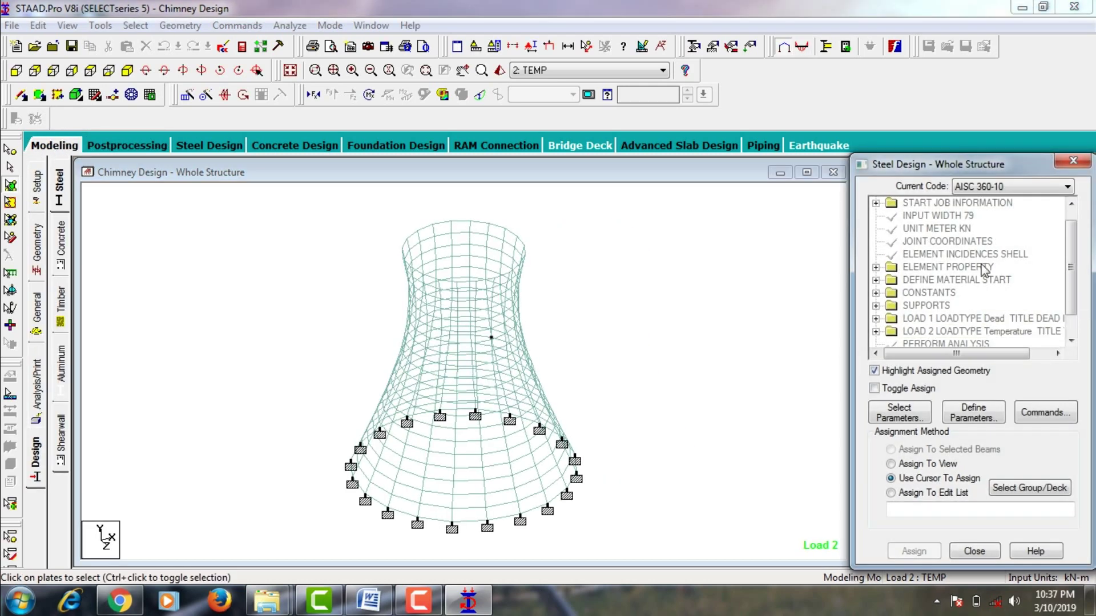
click(60, 245)
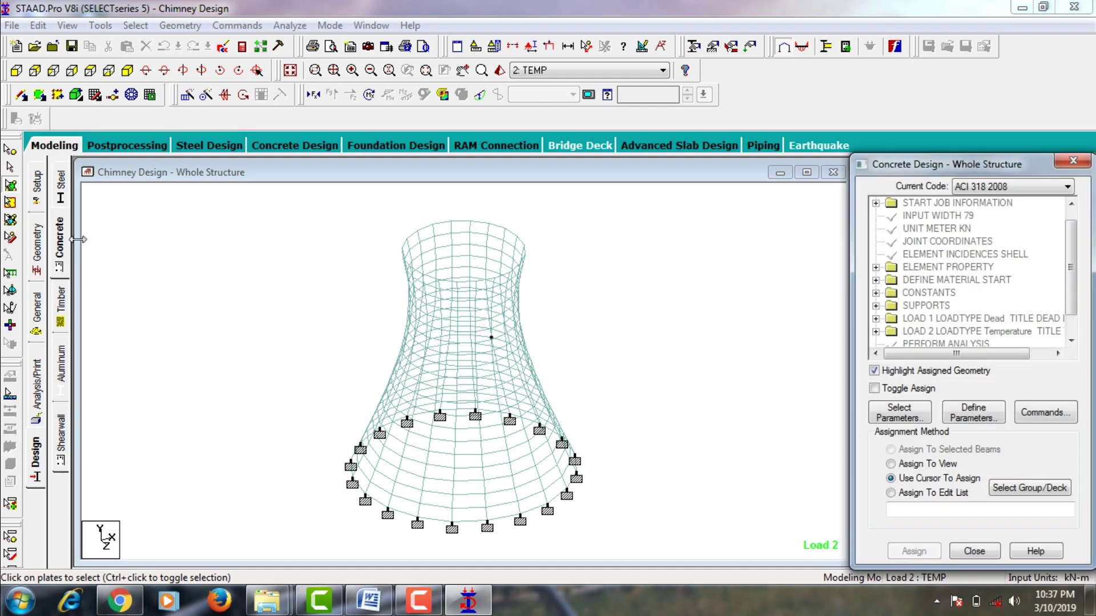
click(965, 189)
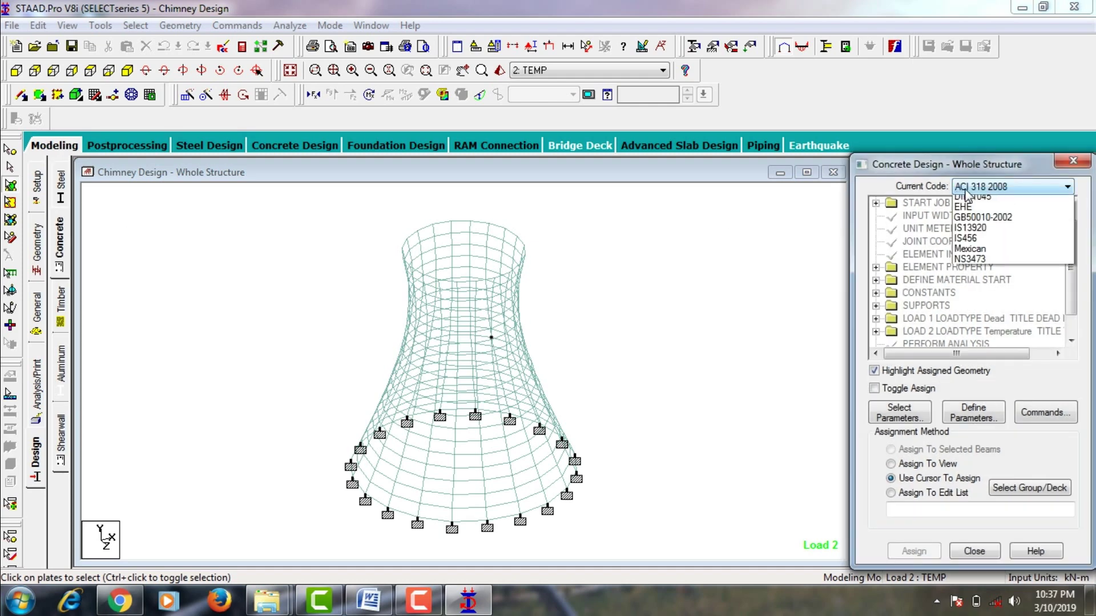
click(984, 394)
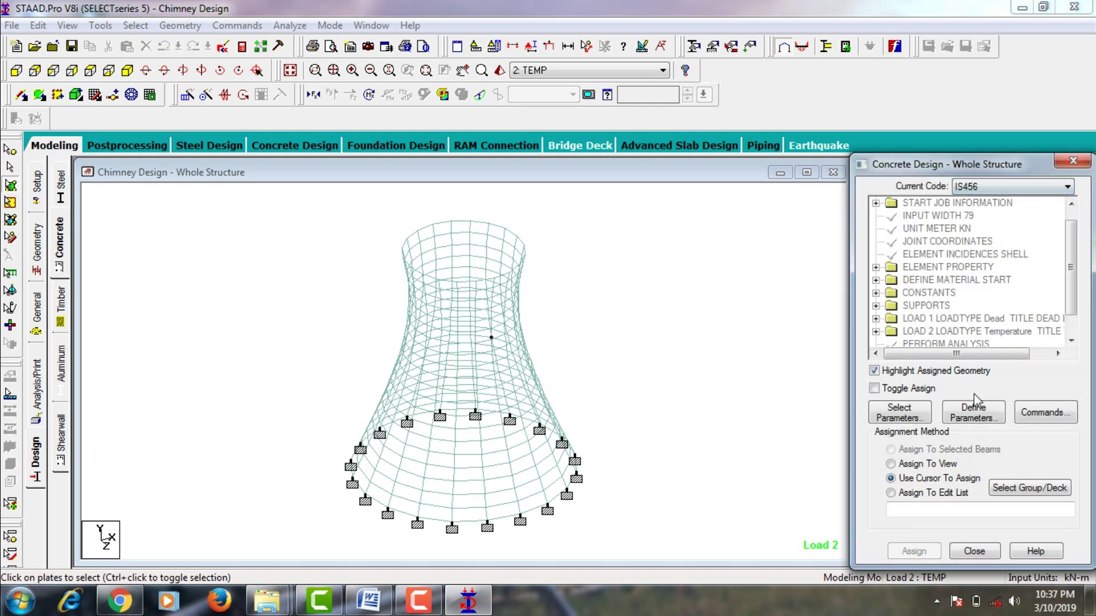
Choose Fc and Fymain as the selected design parameters.
click(910, 413)
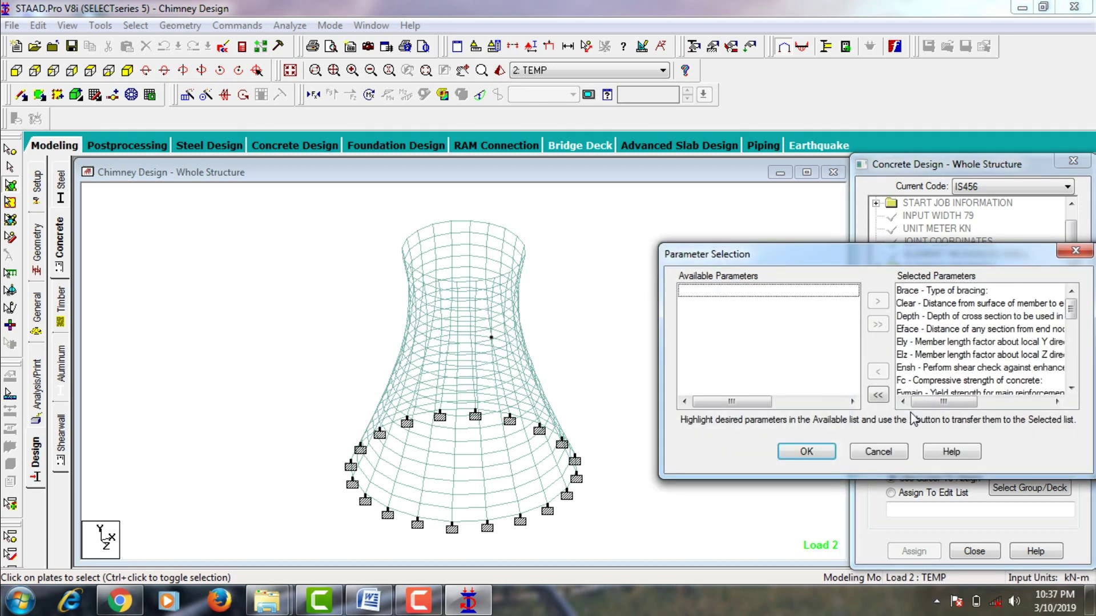
click(882, 395)
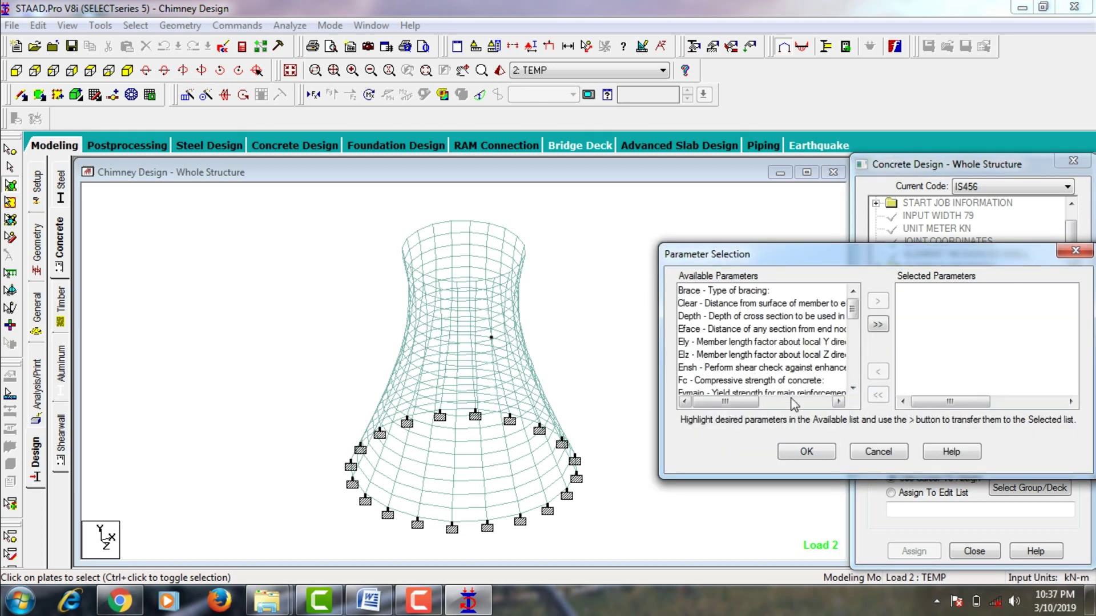
double_click(754, 380)
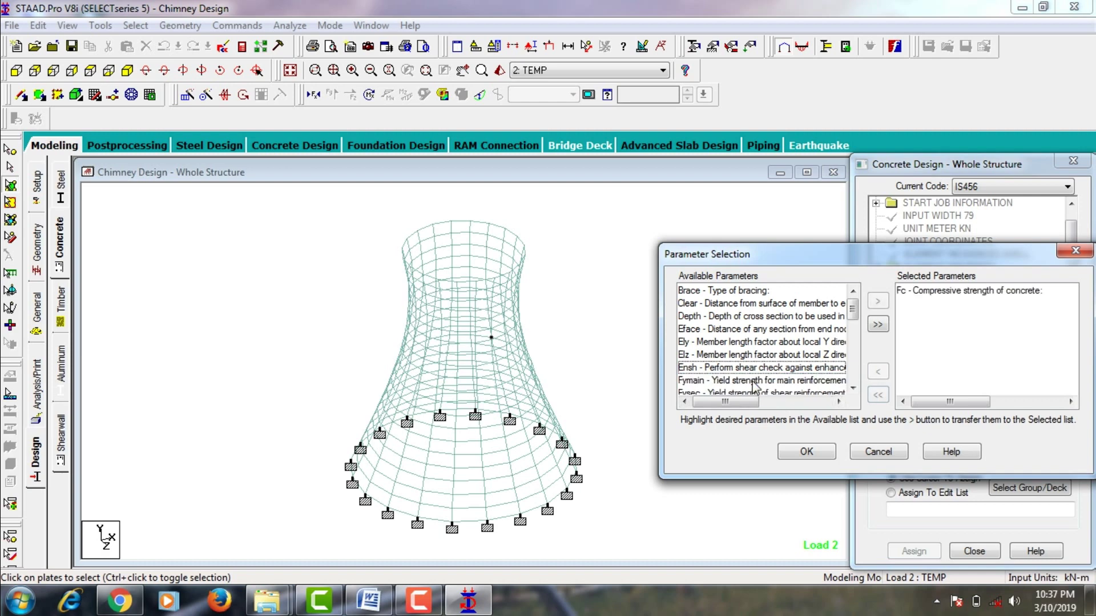
double_click(754, 381)
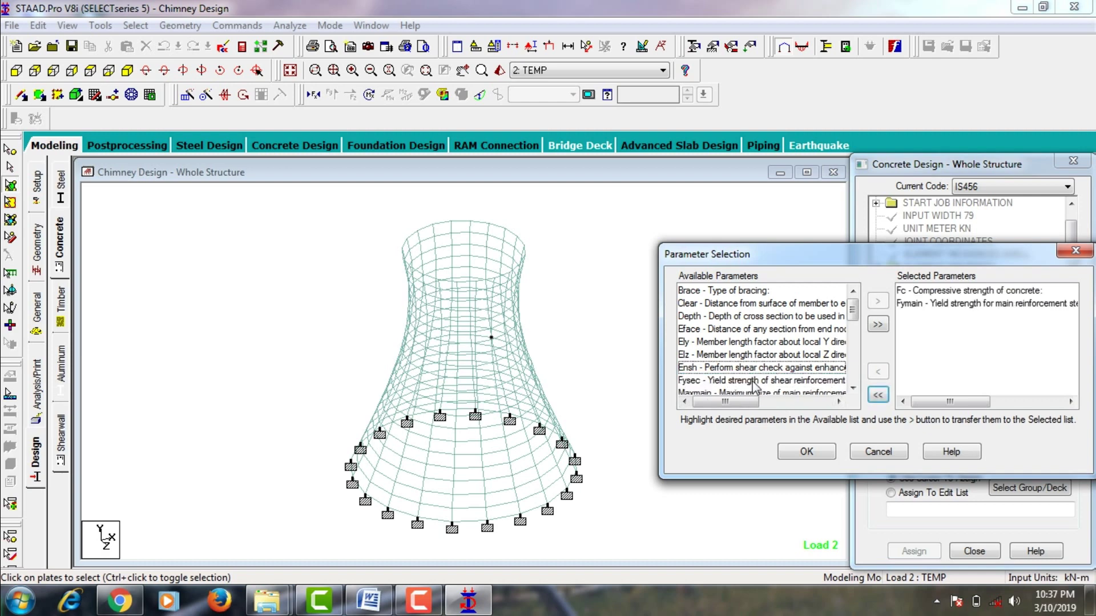
click(823, 455)
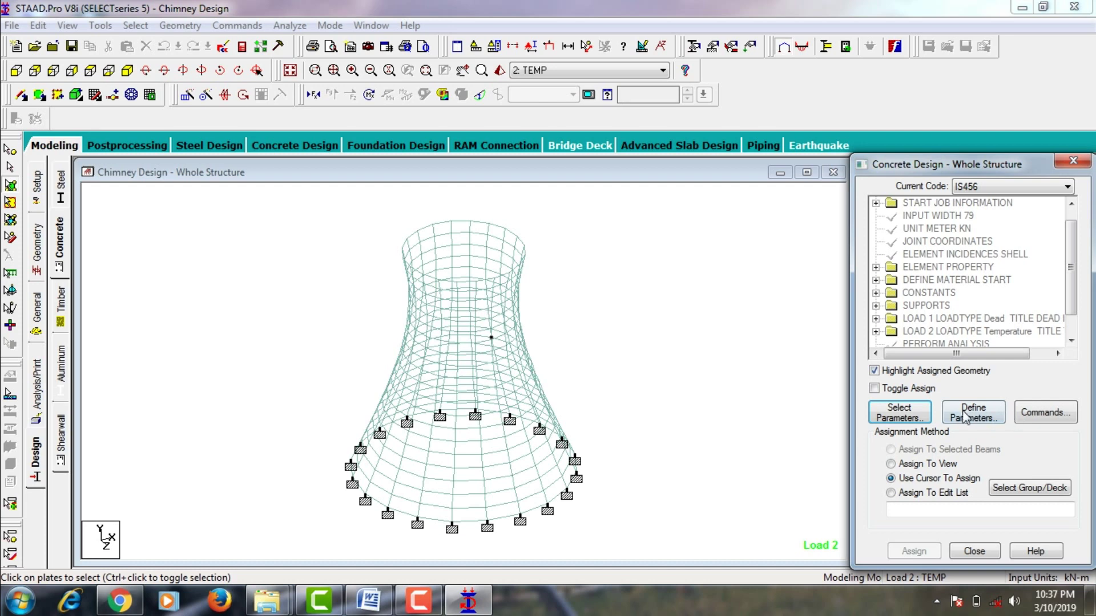
Set Fc to 30000 and Fymain to 550000 kN/m2.
click(964, 416)
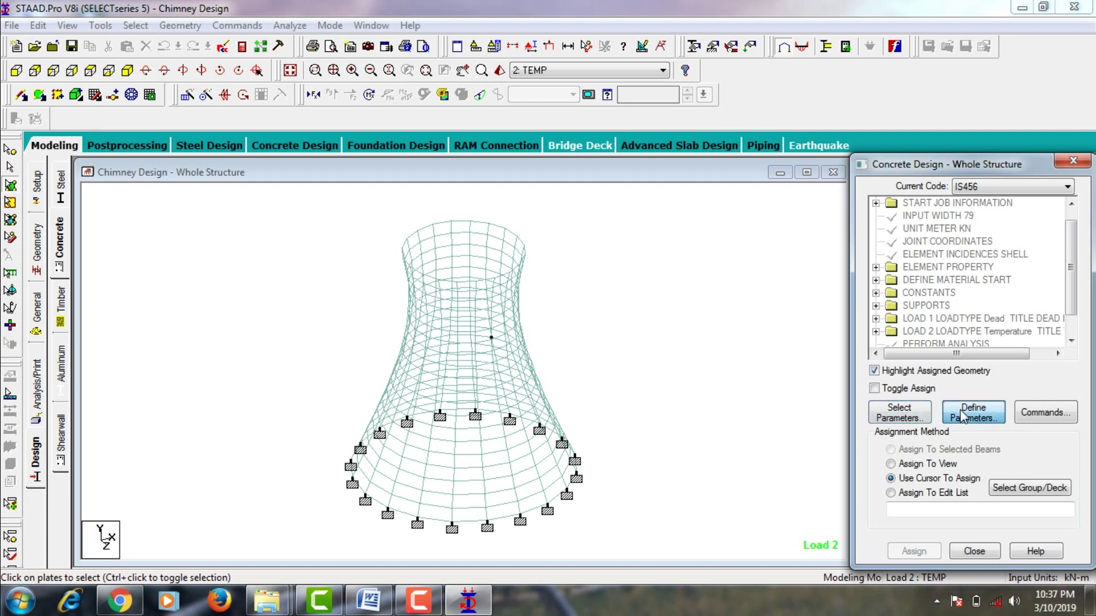
drag(618, 254, 591, 255)
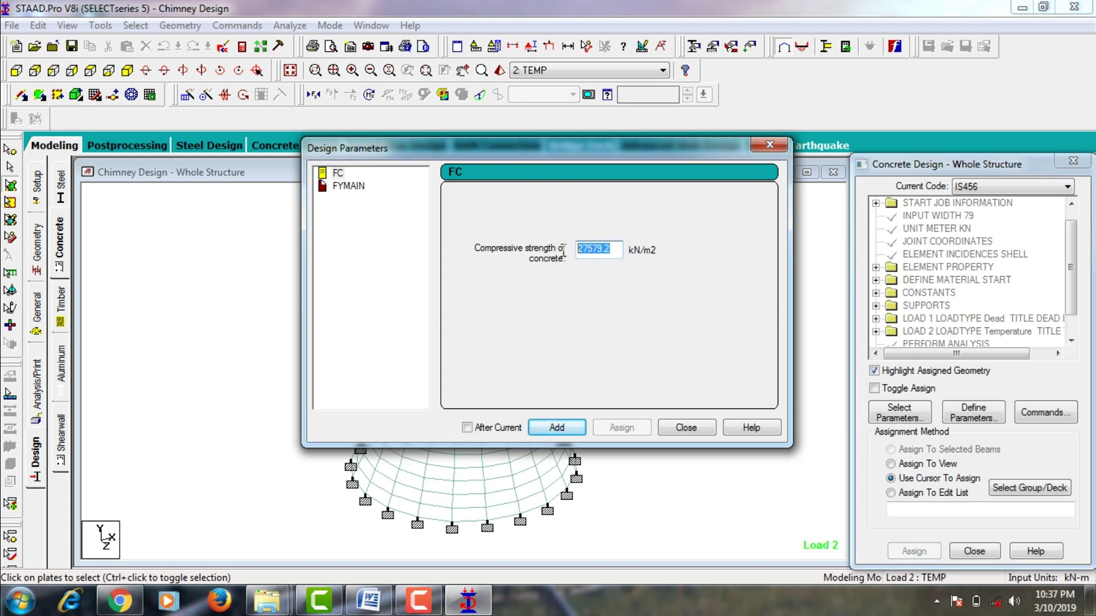
text(30000)
click(349, 186)
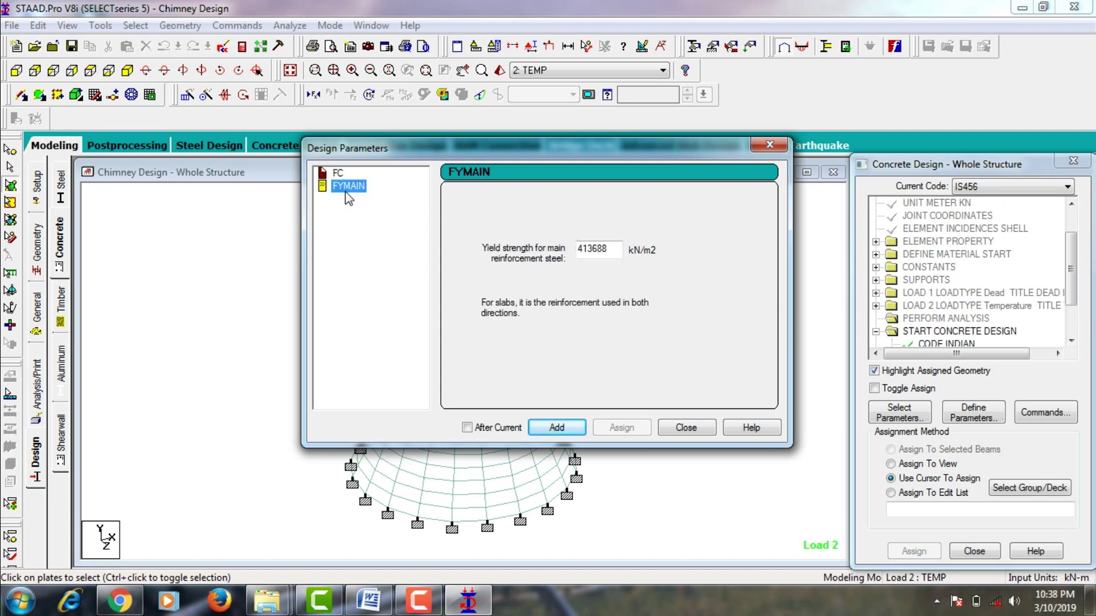
double_click(596, 250)
key(BackSpace)
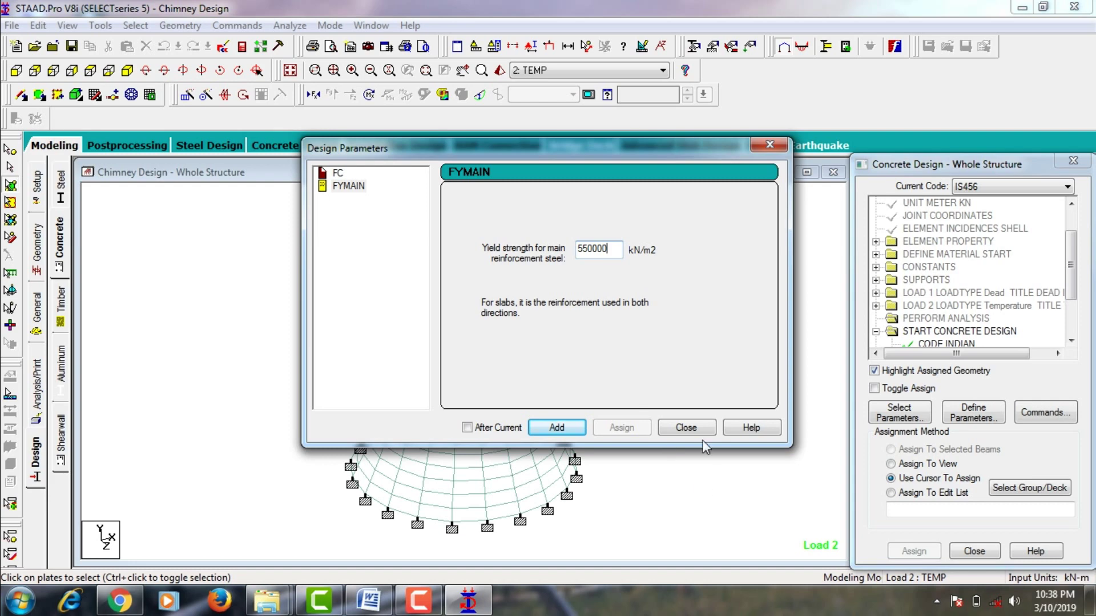
click(686, 427)
Add the DESIGN SLAB/ELEMENT concrete design command.
click(1045, 412)
click(680, 270)
click(839, 495)
click(662, 283)
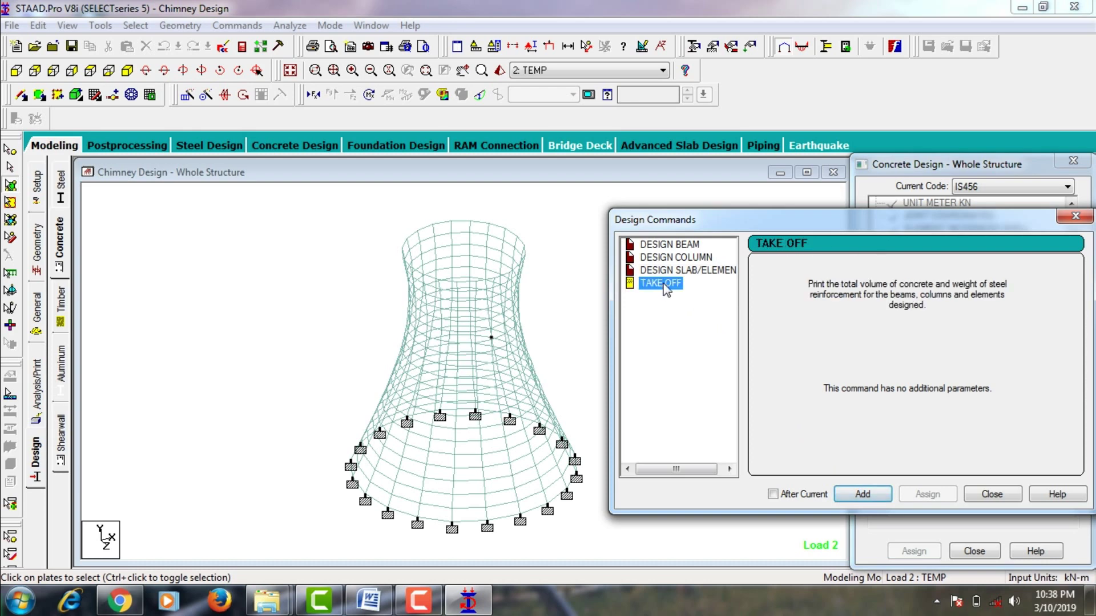
Add the TAKE OFF command and assign FC 30000 to the whole structure.
click(847, 495)
click(990, 494)
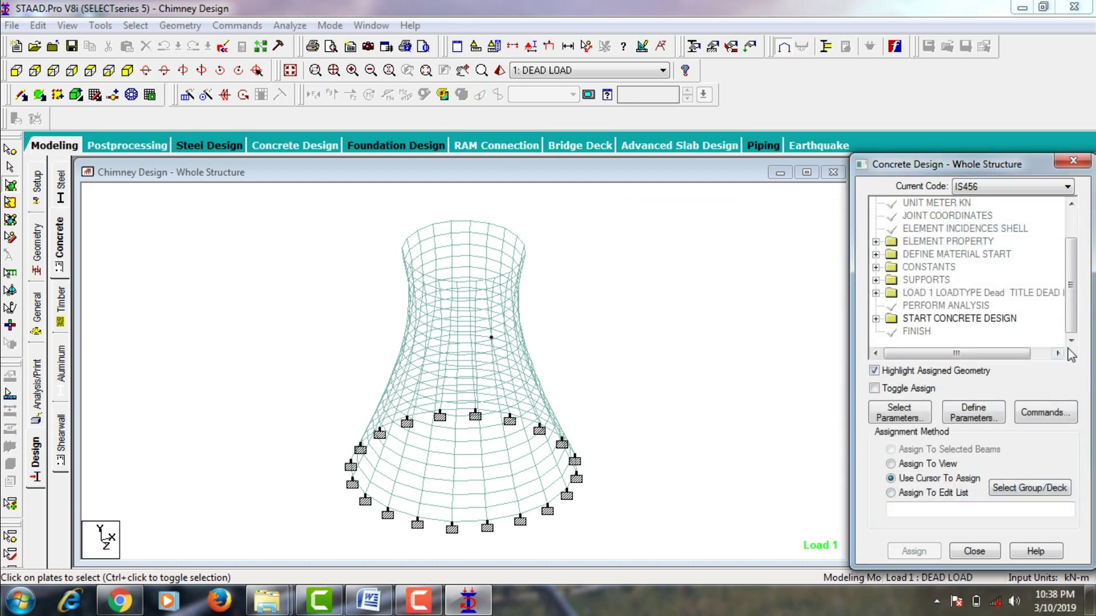
click(876, 319)
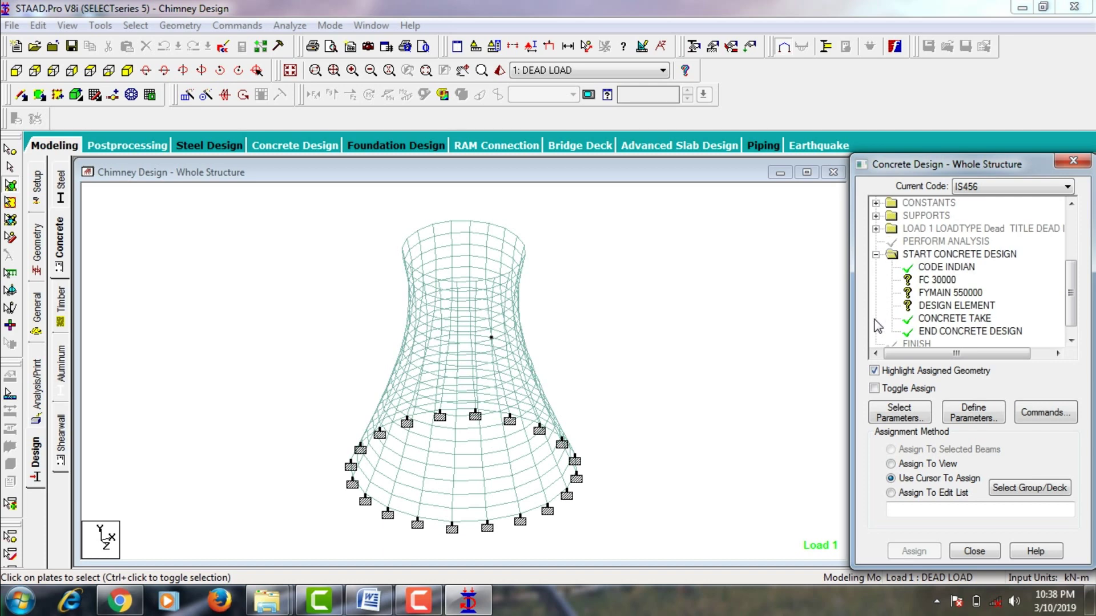
click(936, 281)
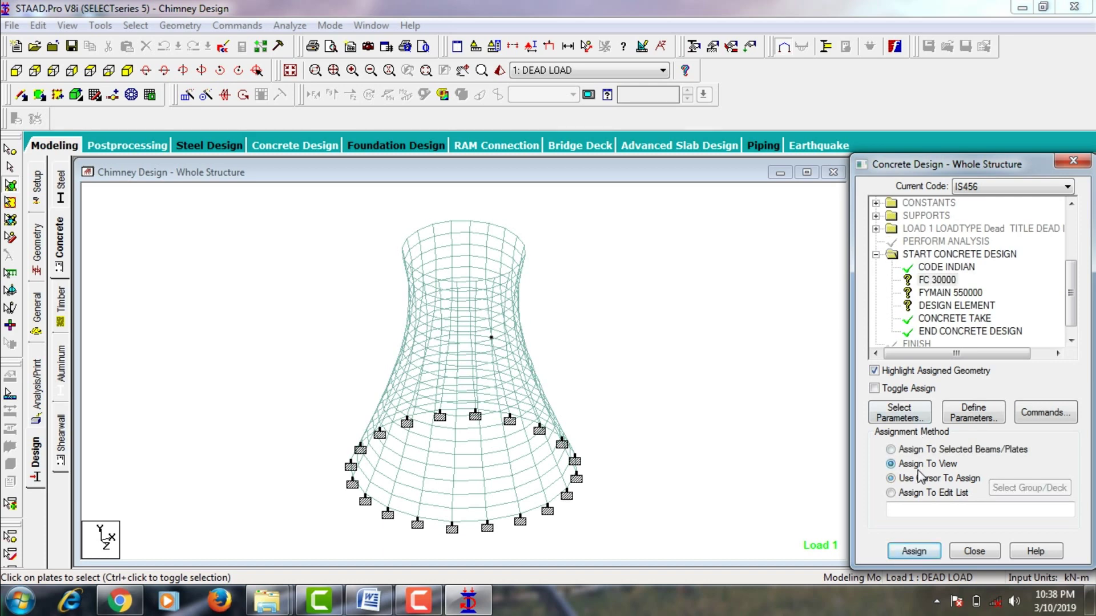
click(914, 551)
click(973, 423)
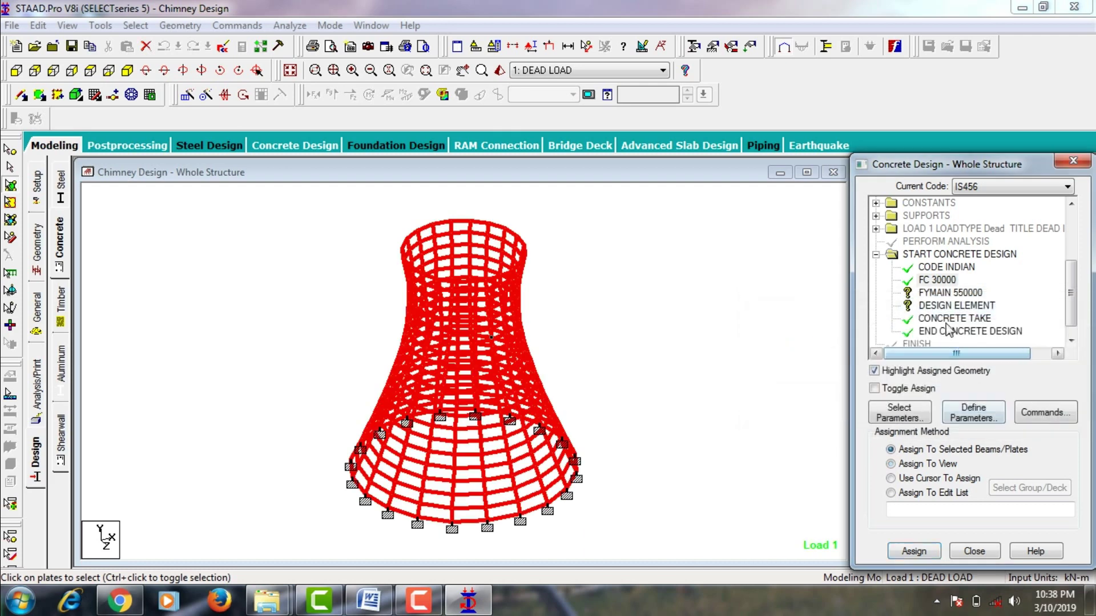
Assign FYMAIN 550000 to all plates in view.
click(936, 294)
click(917, 464)
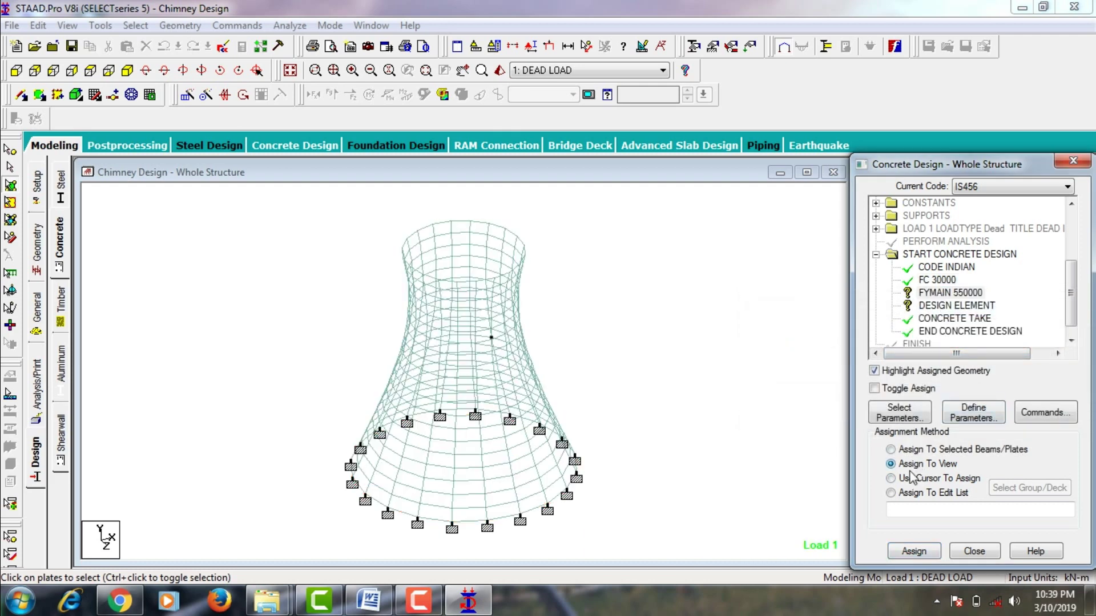
click(914, 552)
click(970, 403)
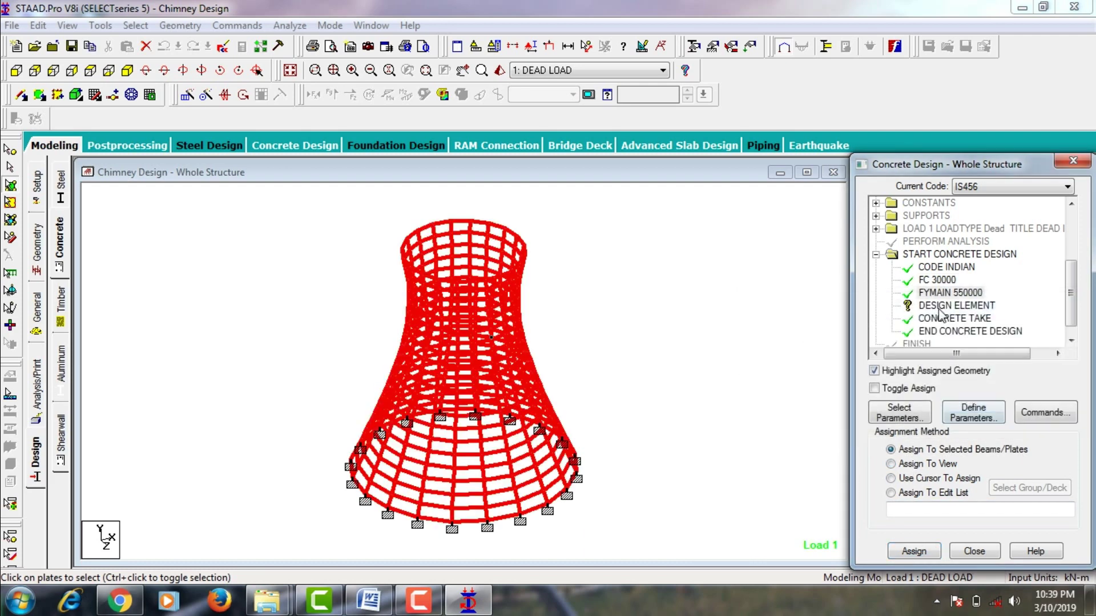
Assign the DESIGN ELEMENT command to all plates in view.
click(939, 309)
click(917, 464)
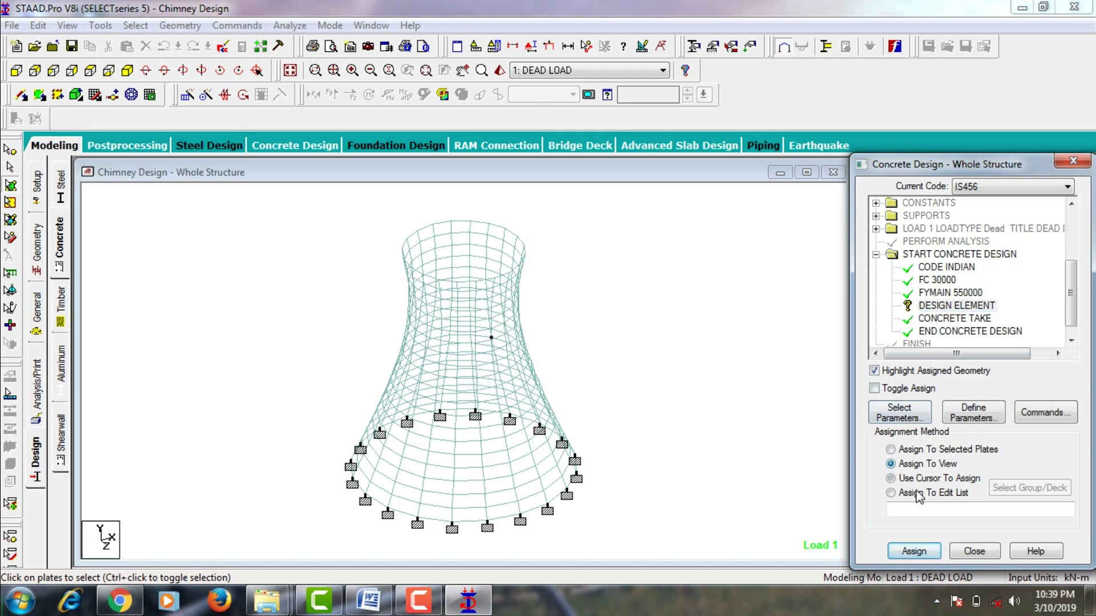
click(914, 551)
click(972, 405)
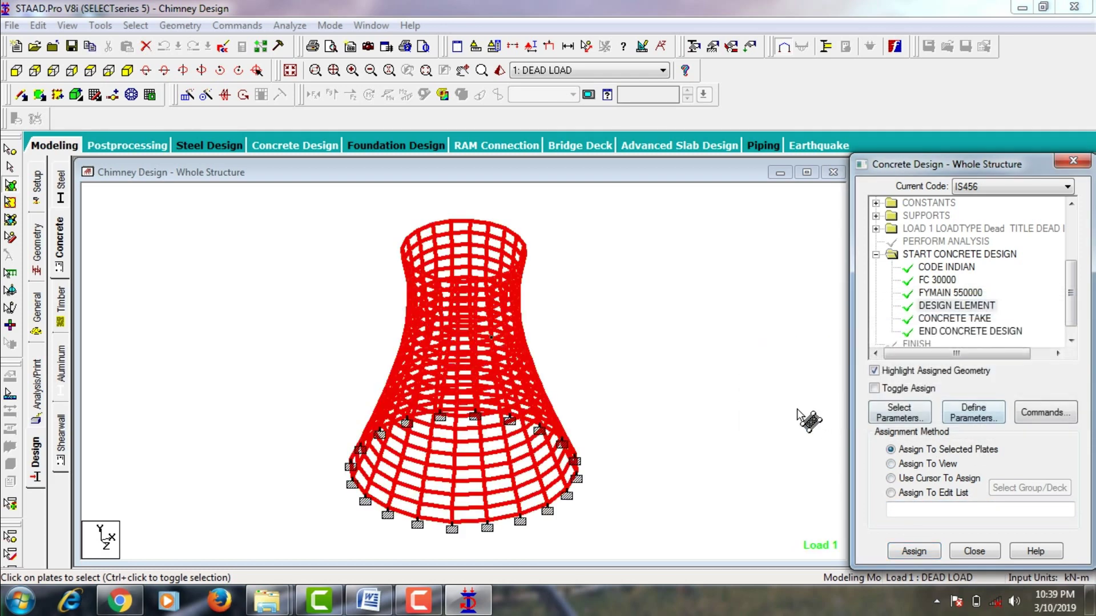
click(38, 384)
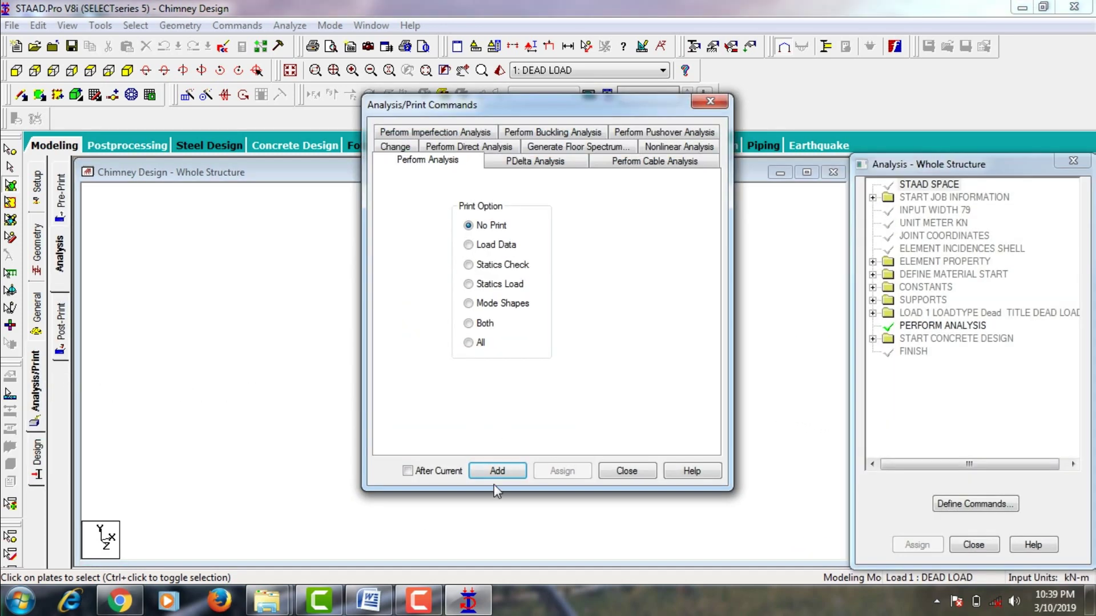
Add a Perform Analysis command after the concrete design, save, rerun the analysis and view the output file.
click(496, 471)
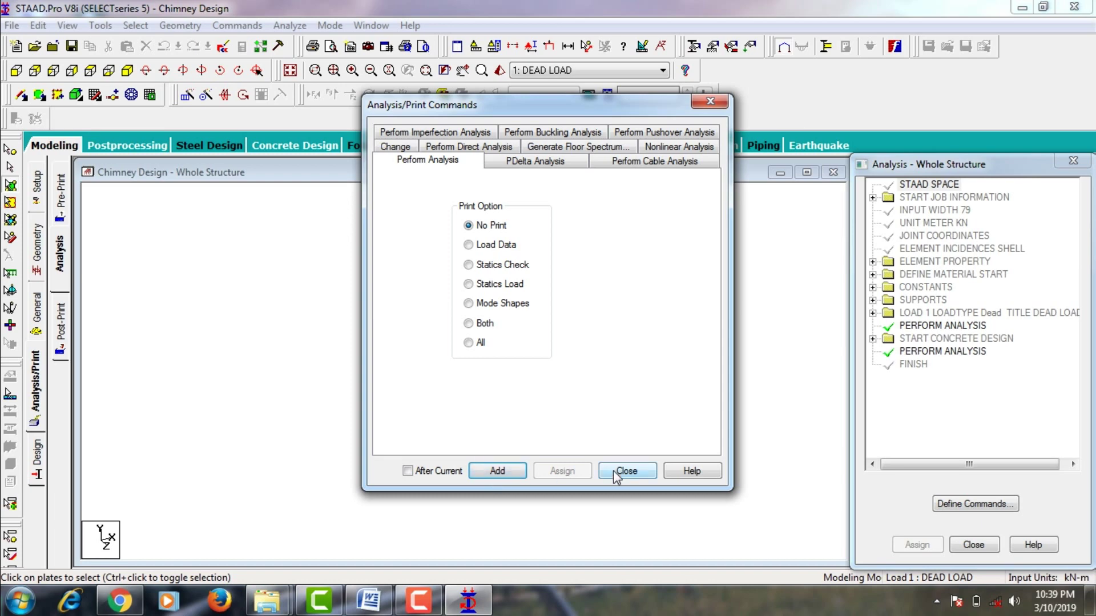
click(626, 471)
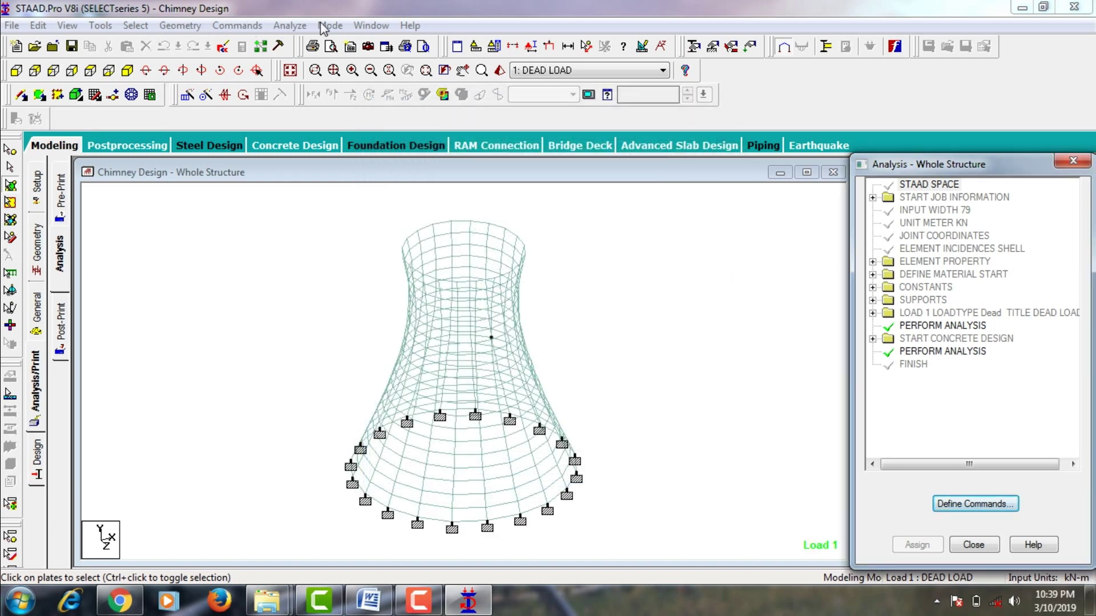
click(290, 25)
click(287, 41)
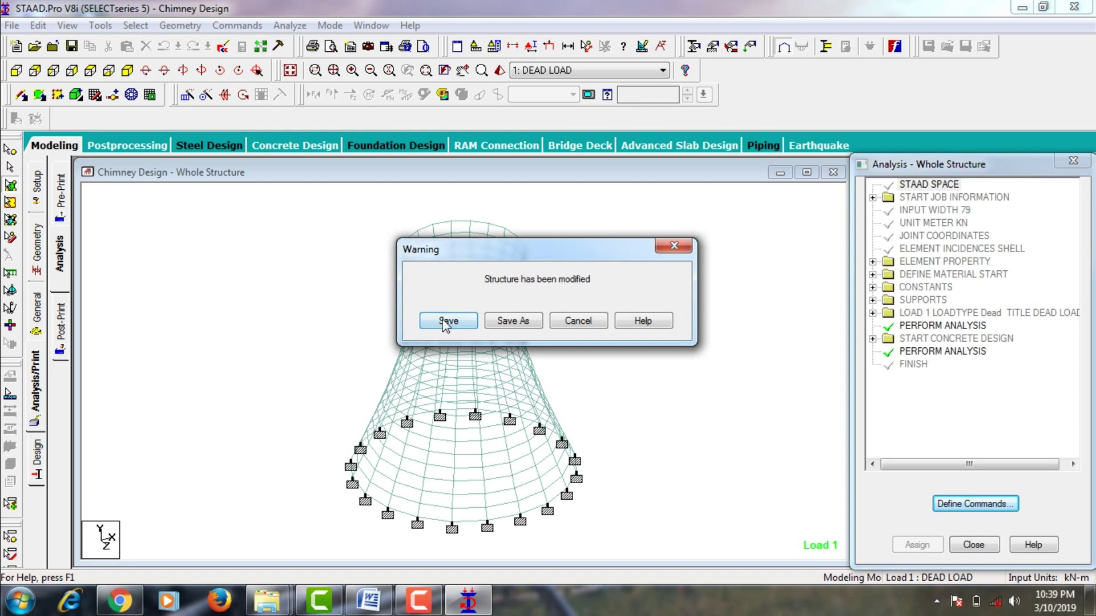
click(446, 322)
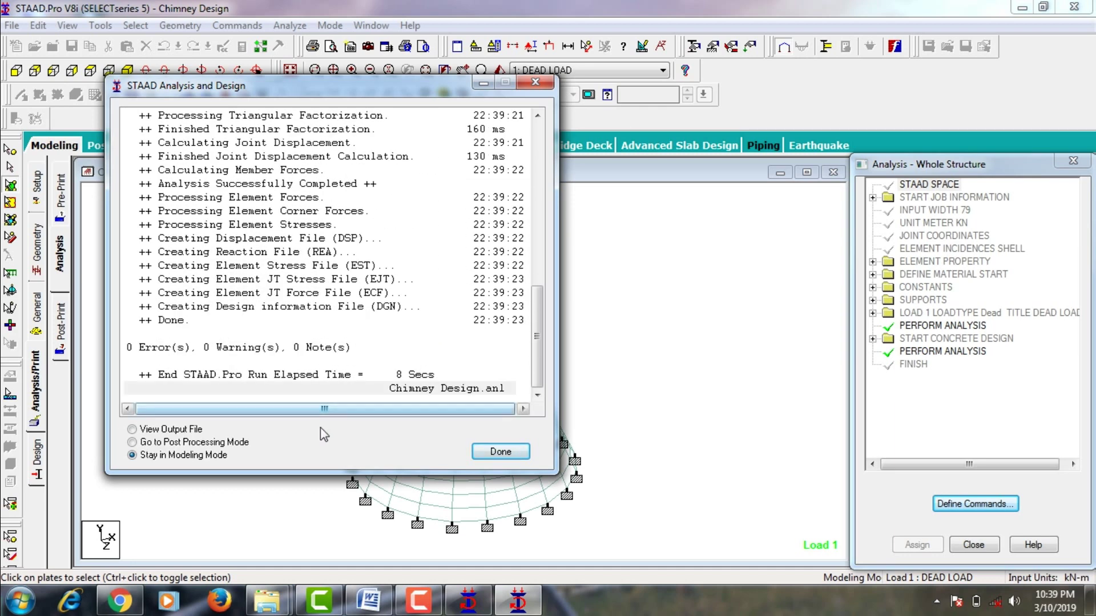
click(157, 435)
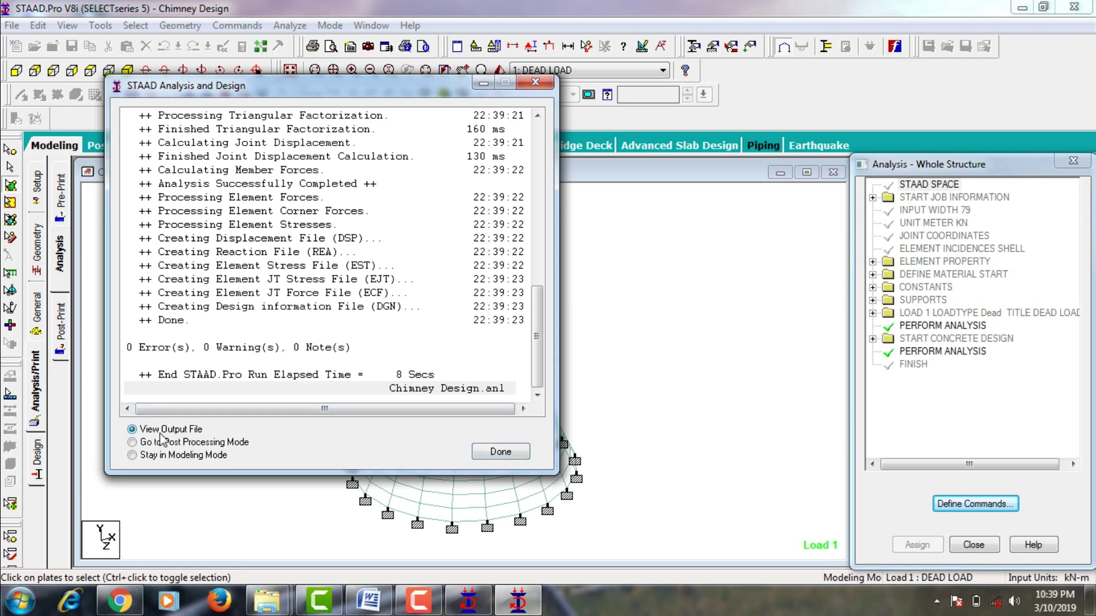
click(502, 452)
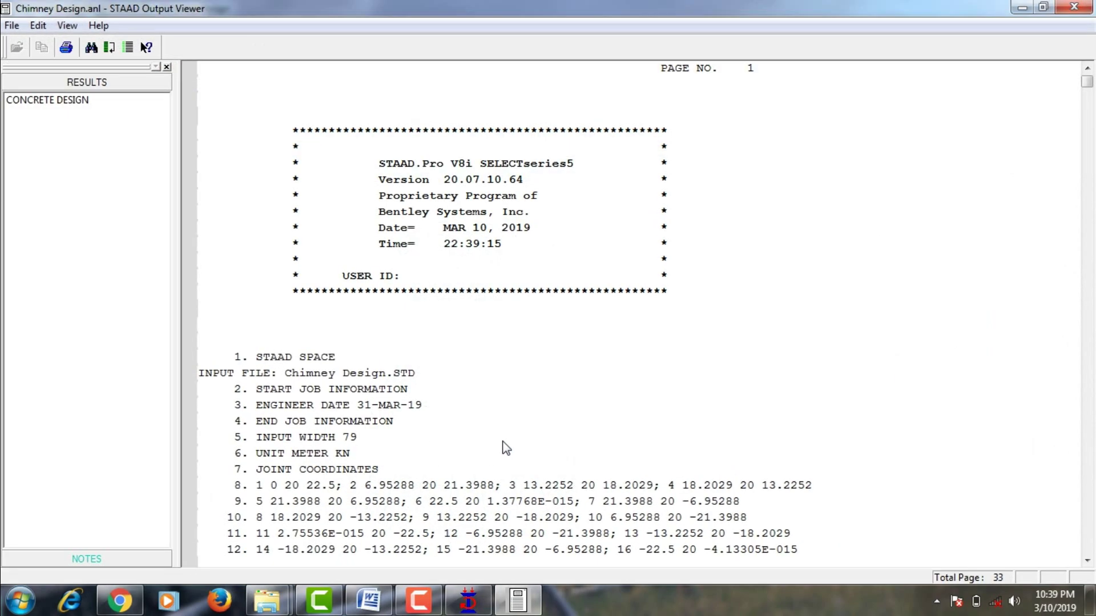
Review the CONCRETE DESIGN Element Design Summary showing 252 sq.mm/m longitudinal and transverse reinforcement.
click(32, 104)
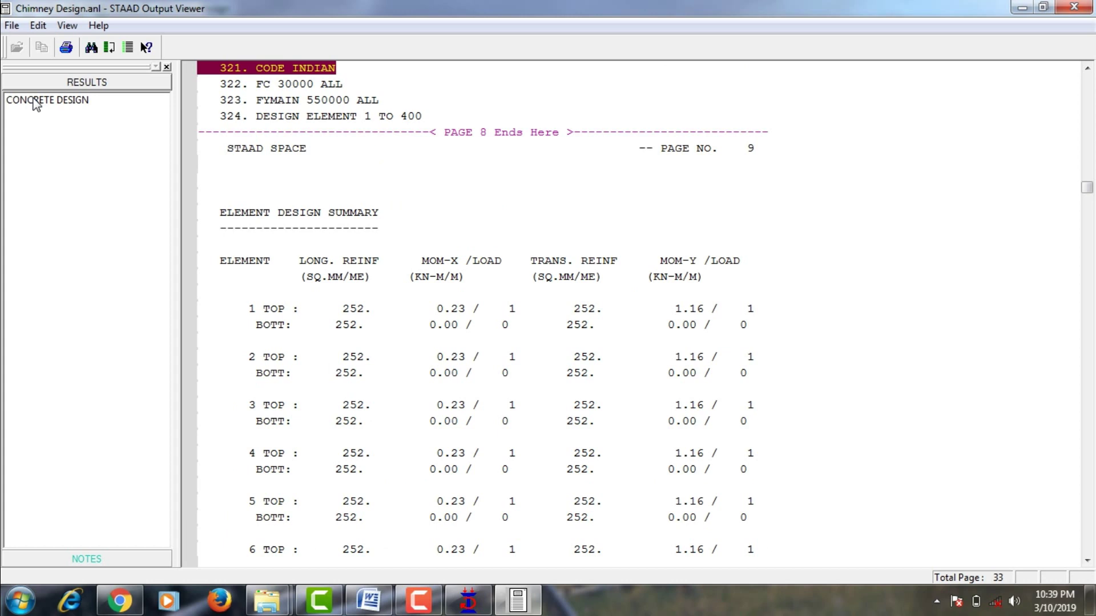
scroll(487, 250, down, 7)
scroll(379, 310, up, 5)
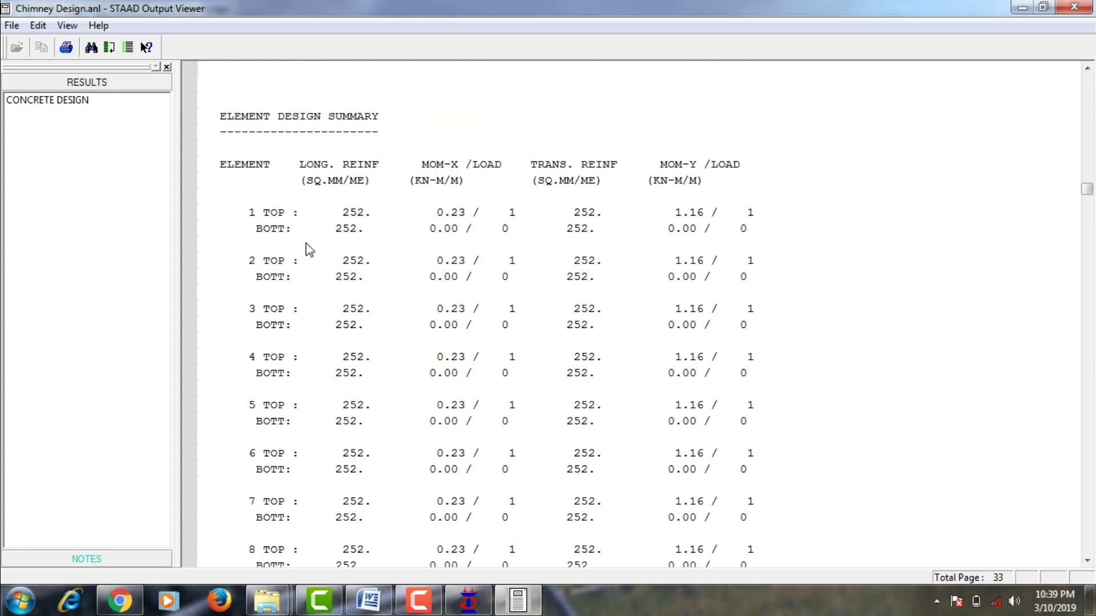
scroll(264, 194, down, 20)
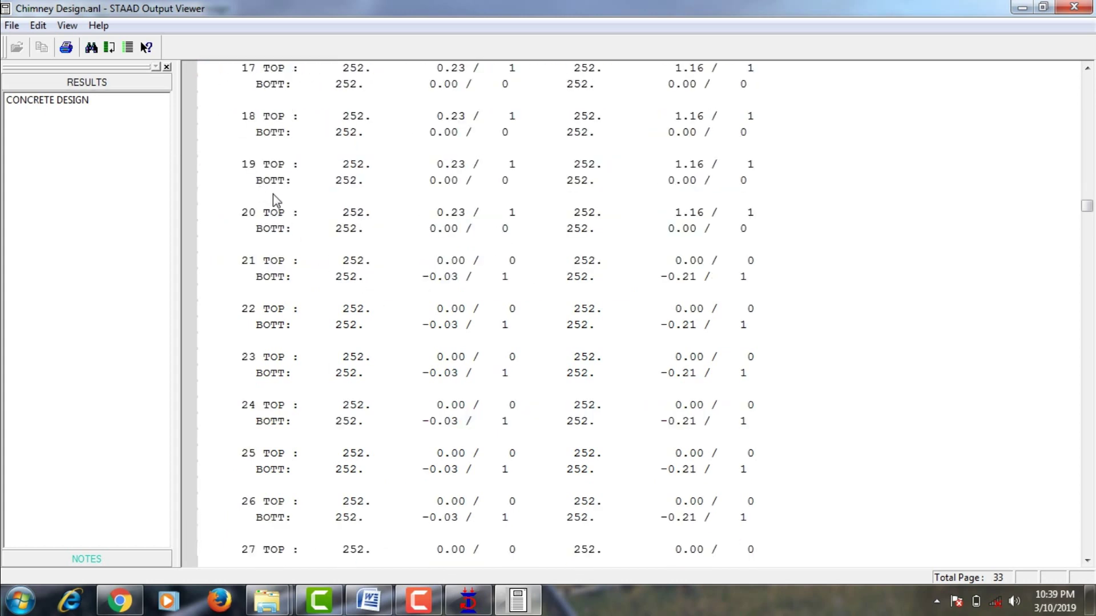
scroll(275, 282, down, 8)
scroll(302, 262, up, 20)
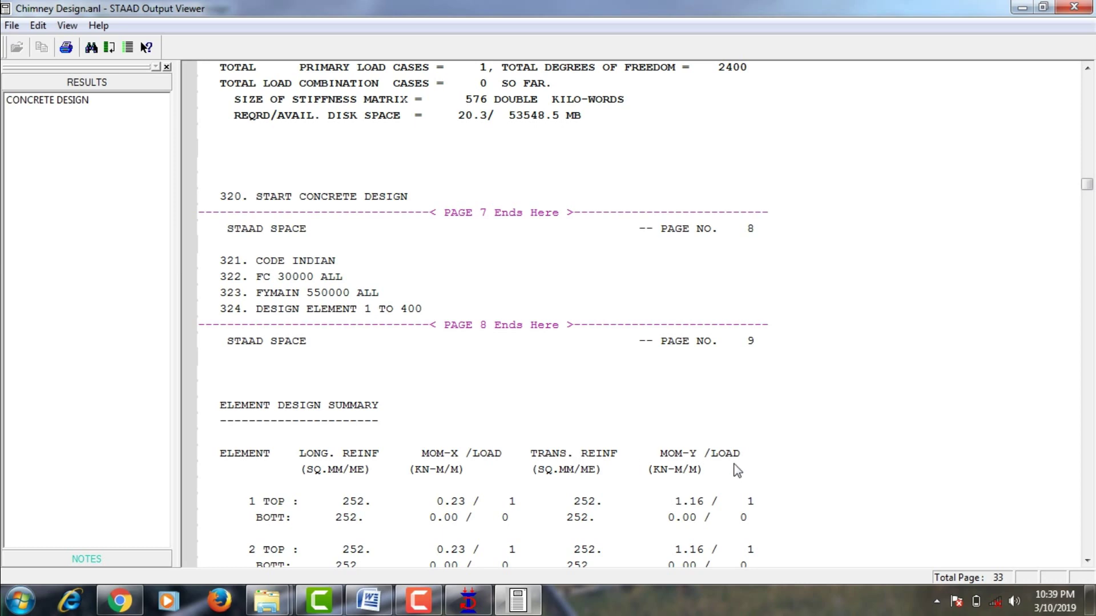
drag(1088, 186, 1087, 482)
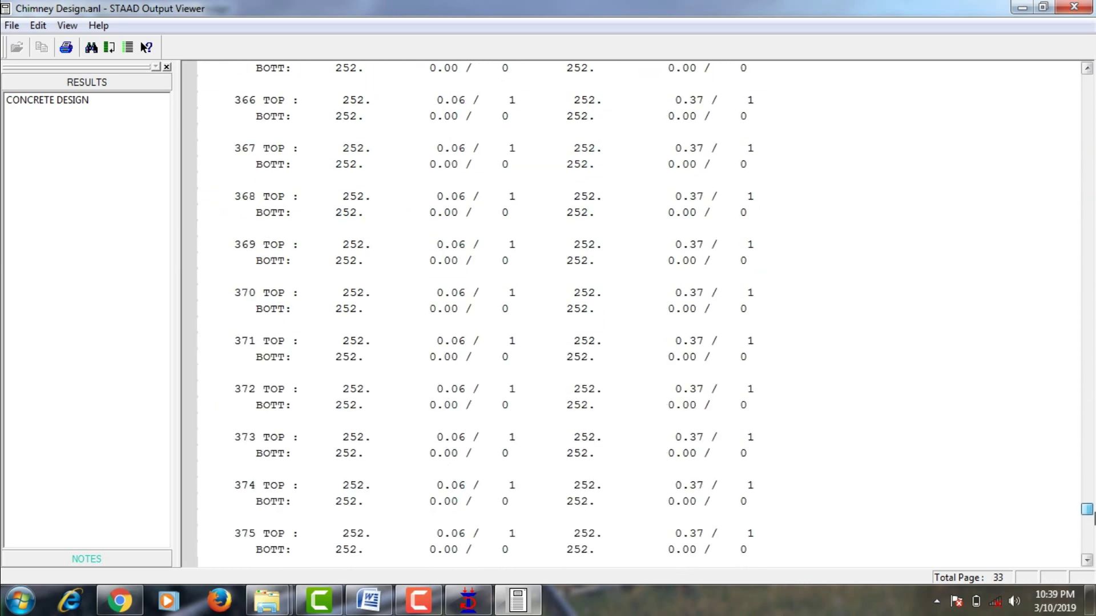